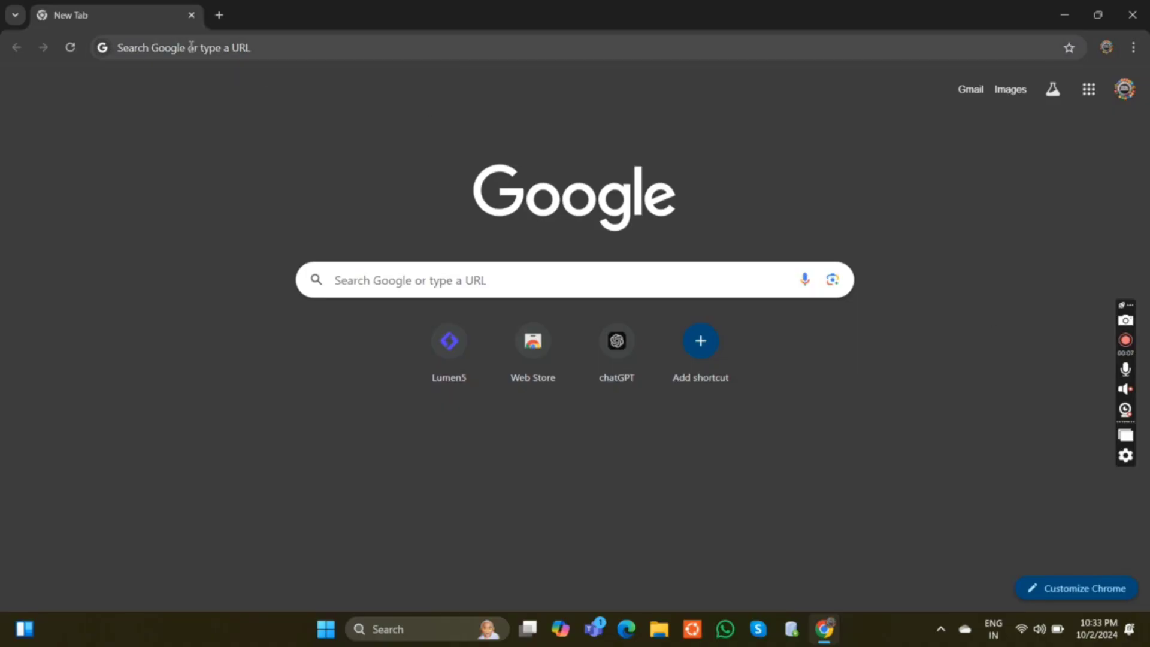
Search Google for "download mysql for windows".
{"action": "left_click", "coordinate": [192, 47]}
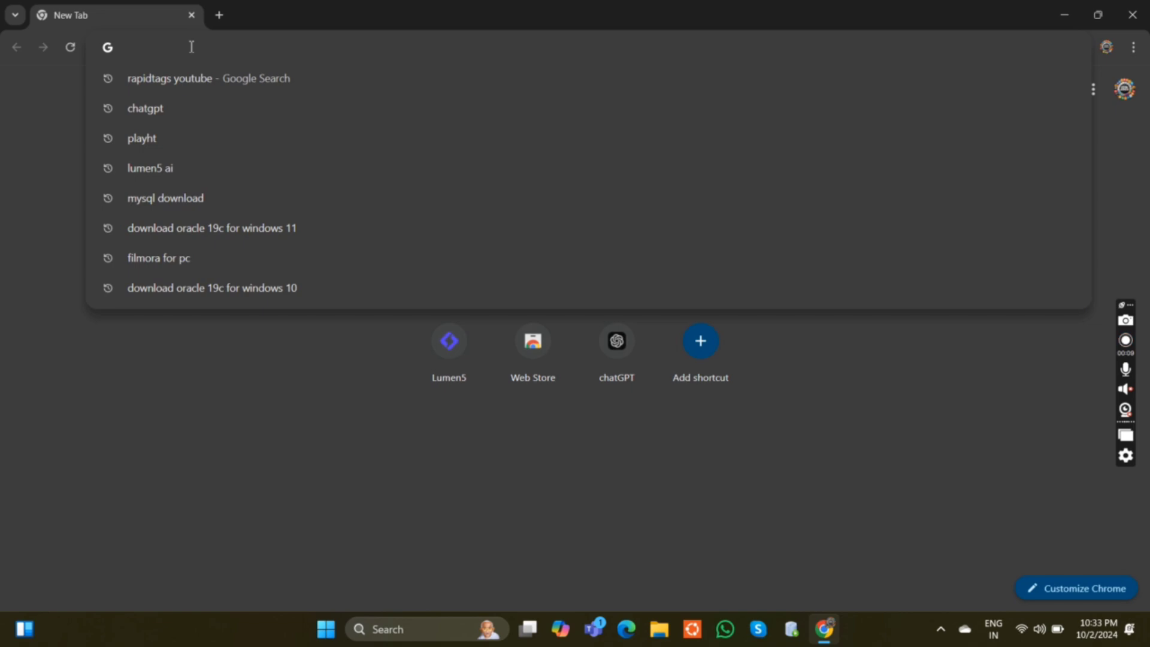
{"action": "type", "text": "down"}
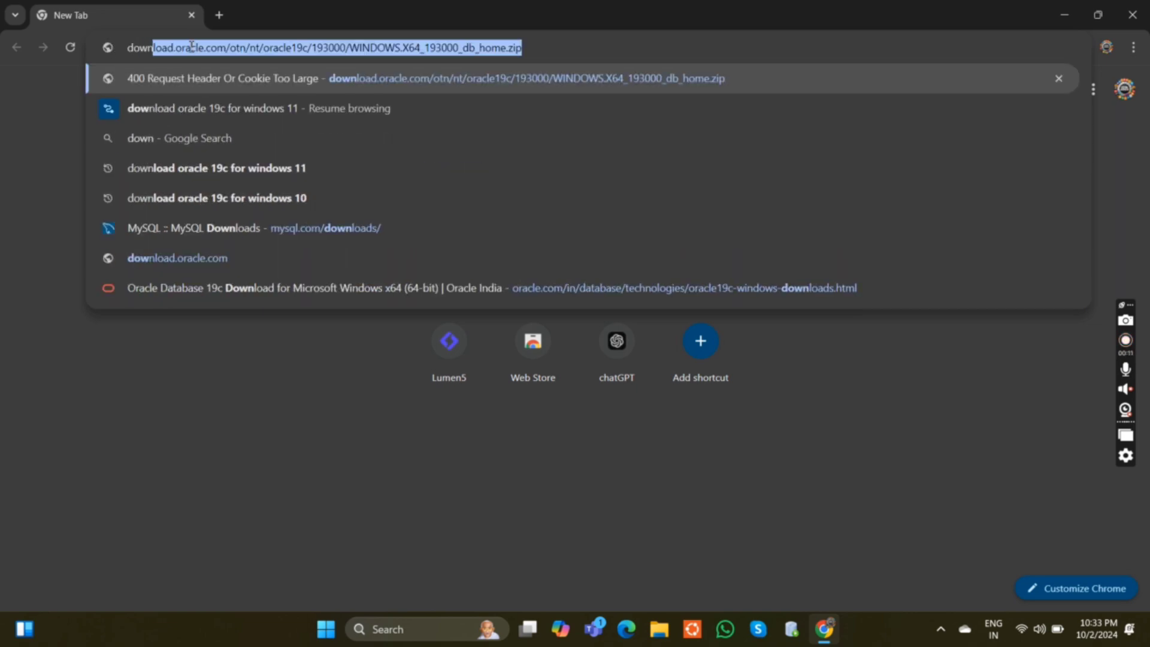
{"action": "type", "text": "load "}
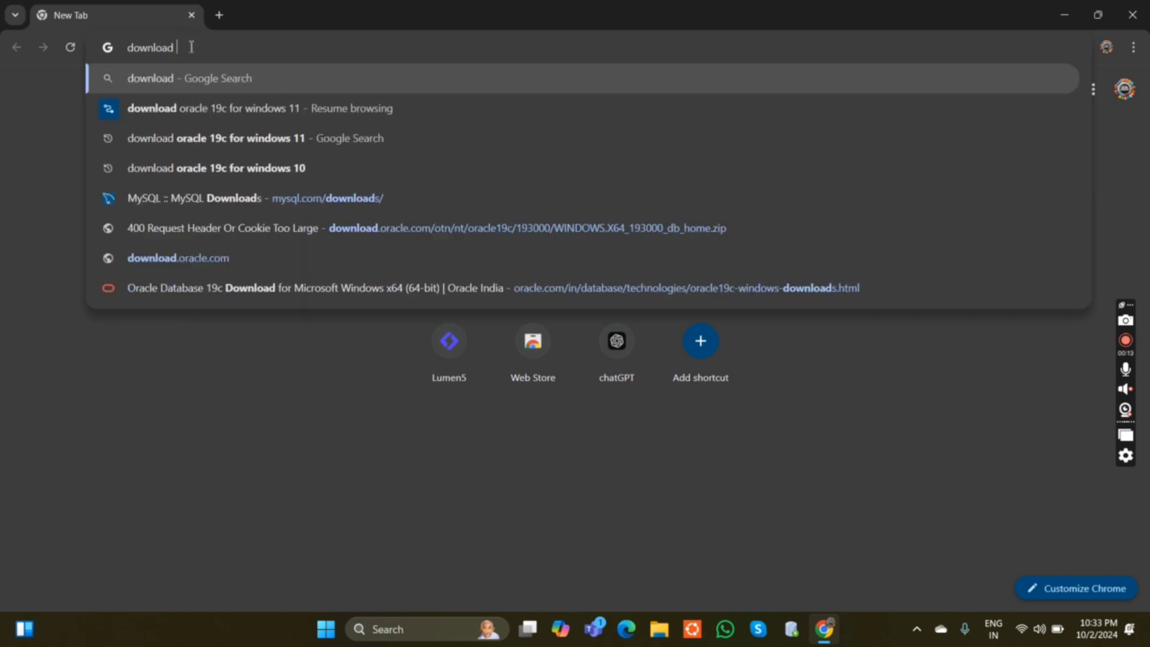
{"action": "type", "text": "my"}
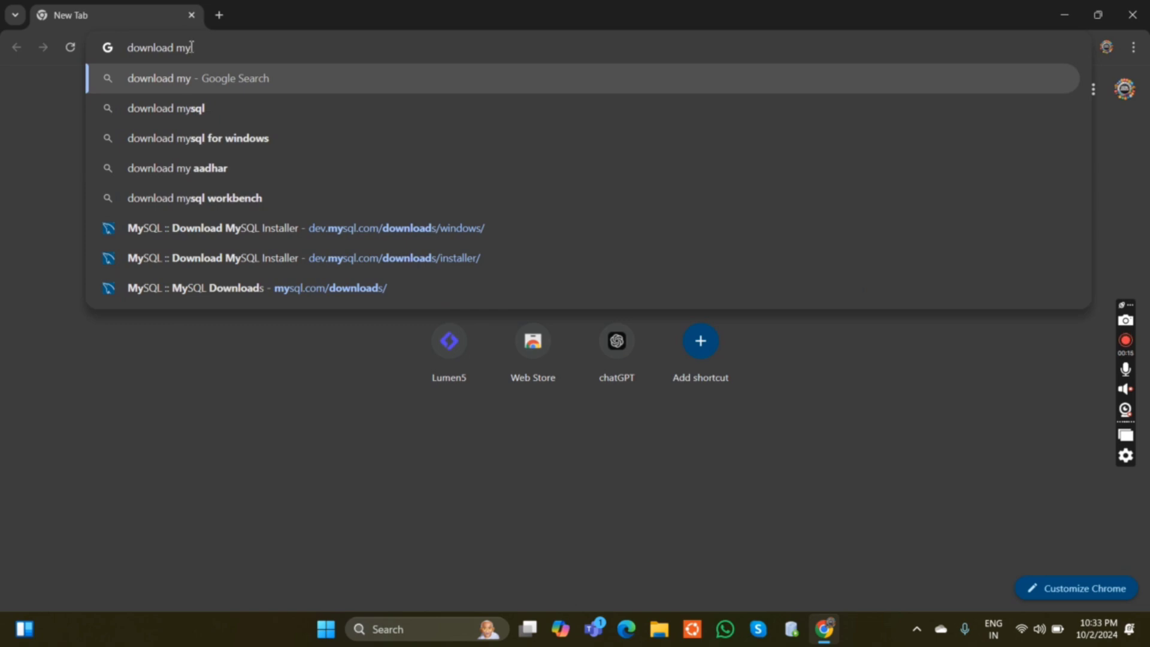
{"action": "type", "text": "sql"}
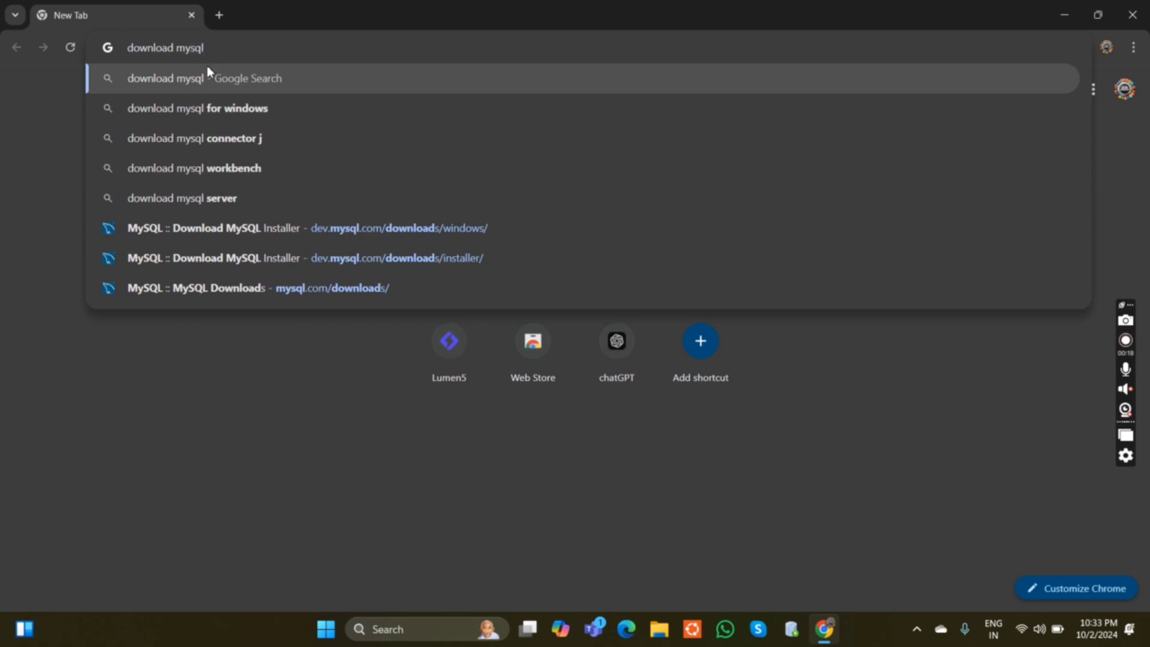
{"action": "left_click", "coordinate": [211, 107]}
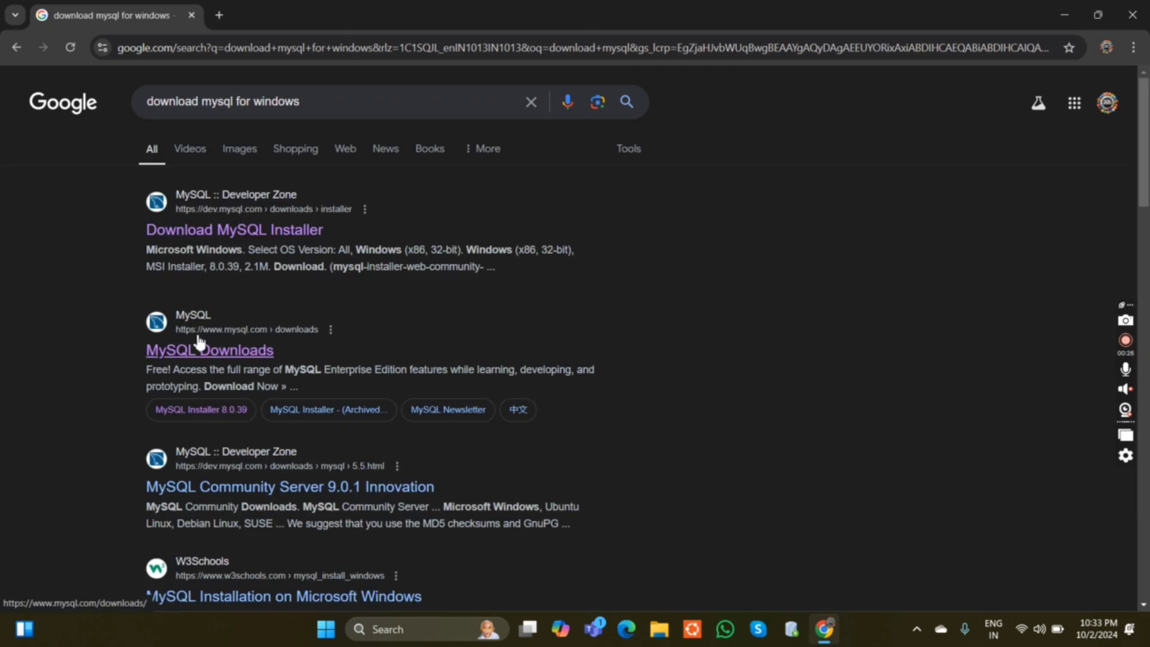
Open the MySQL Community (GPL) Downloads from the MySQL Downloads page and start the installer download without logging in.
{"action": "left_click", "coordinate": [213, 358]}
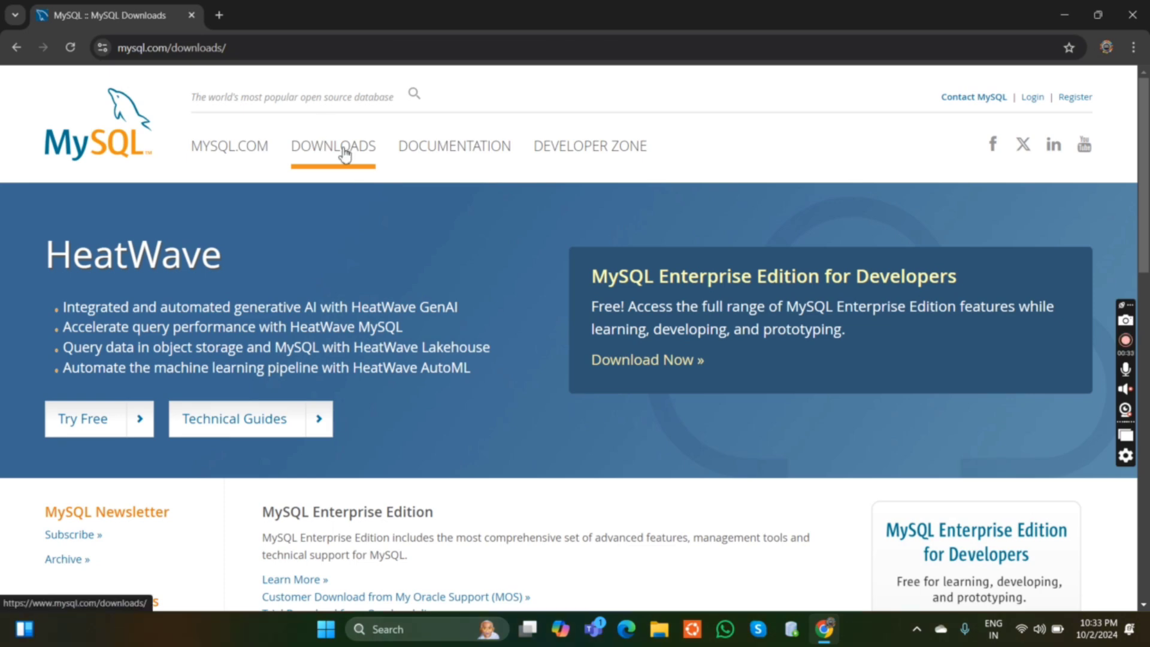
{"action": "scroll", "coordinate": [344, 155], "scroll_direction": "down", "scroll_amount": 10}
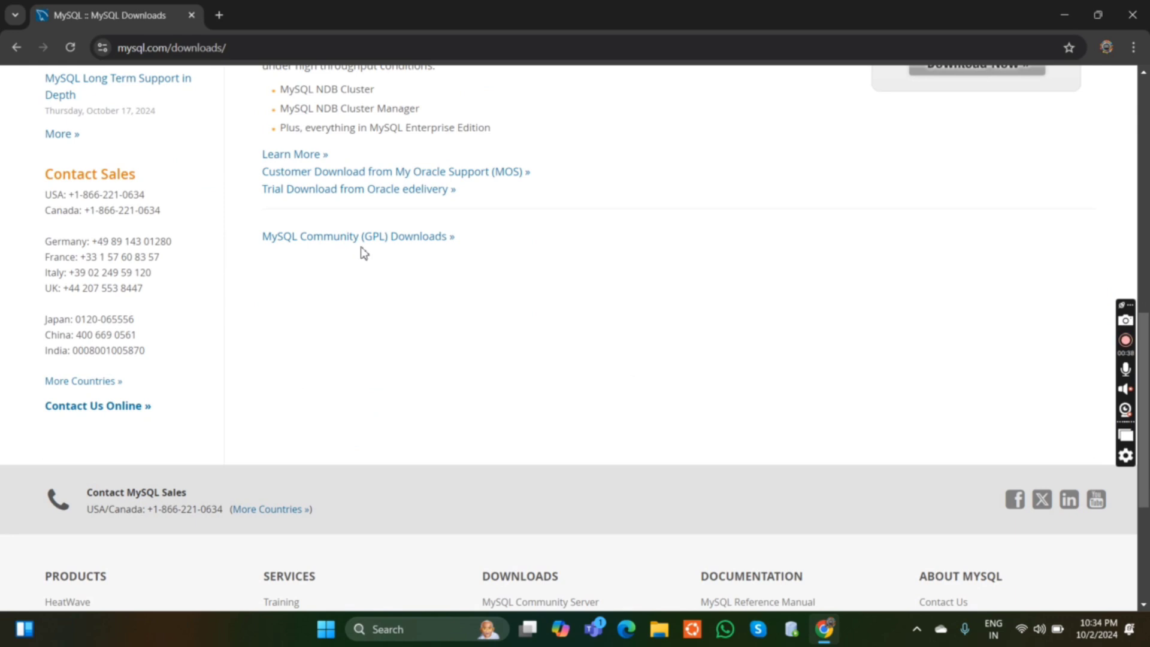
{"action": "left_click", "coordinate": [405, 241]}
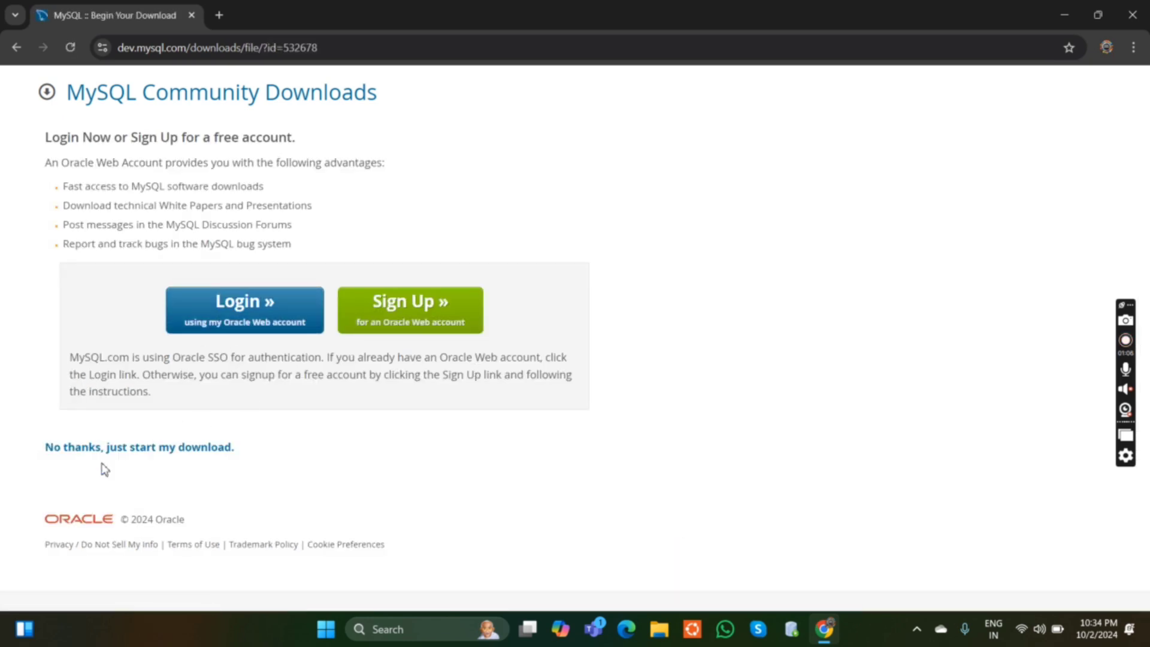
{"action": "left_click", "coordinate": [126, 455]}
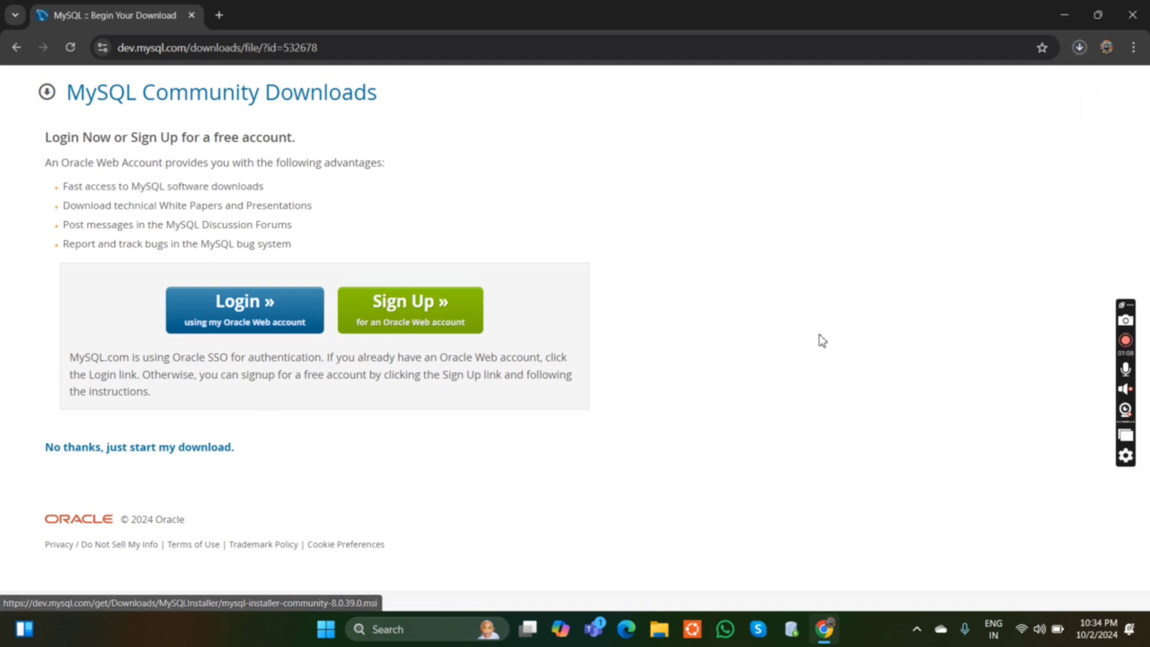
Launch the downloaded mysql-installer-community file and choose the Custom setup type.
{"action": "left_click", "coordinate": [1079, 47]}
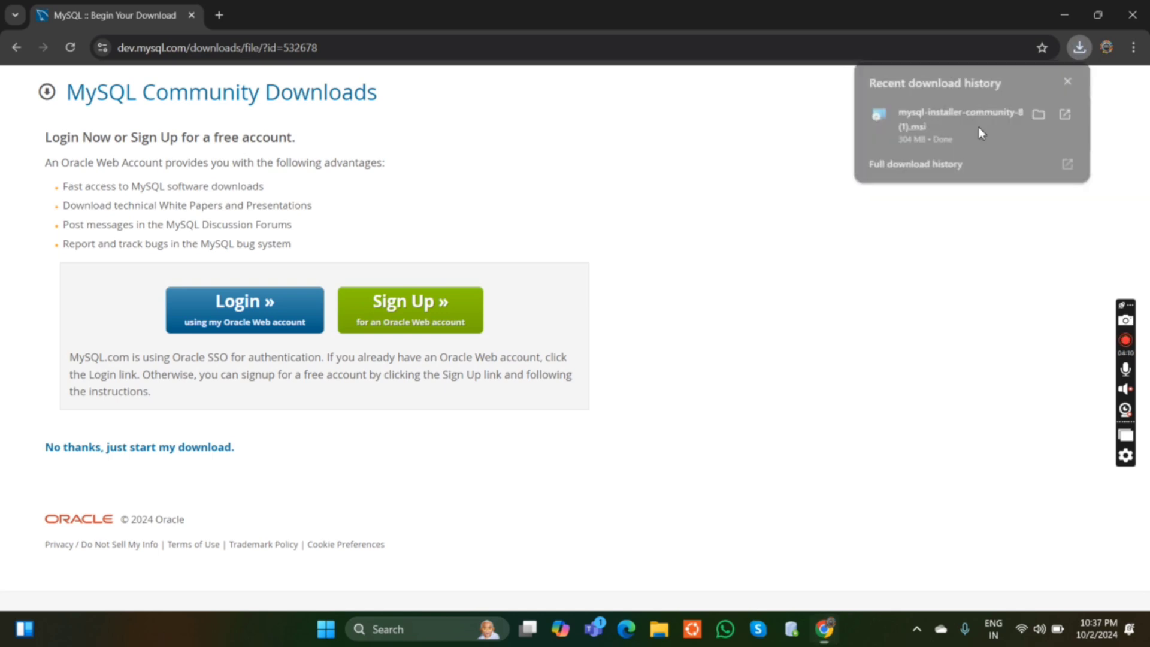
{"action": "left_click", "coordinate": [978, 127]}
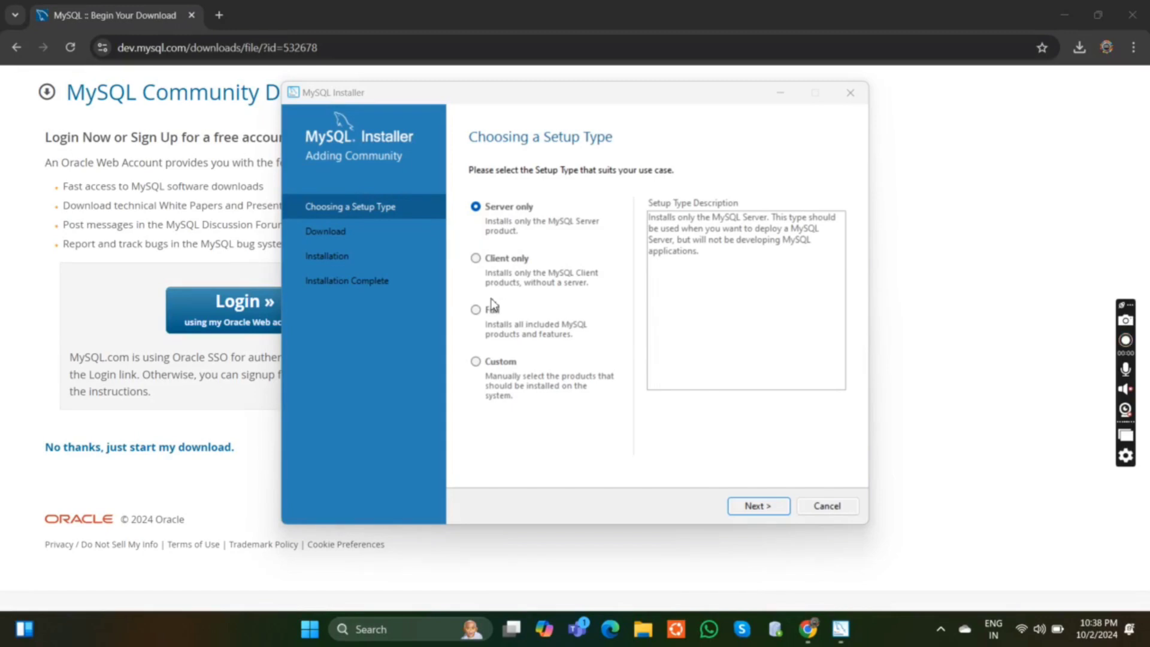
{"action": "left_click", "coordinate": [476, 362]}
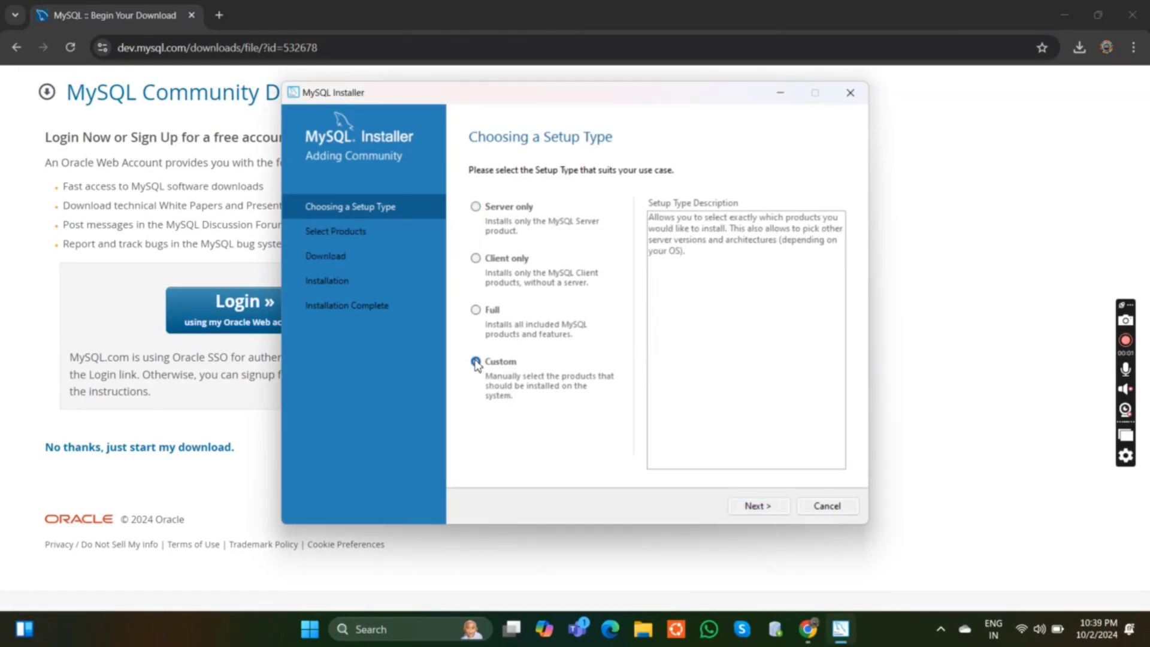
{"action": "left_click", "coordinate": [755, 506]}
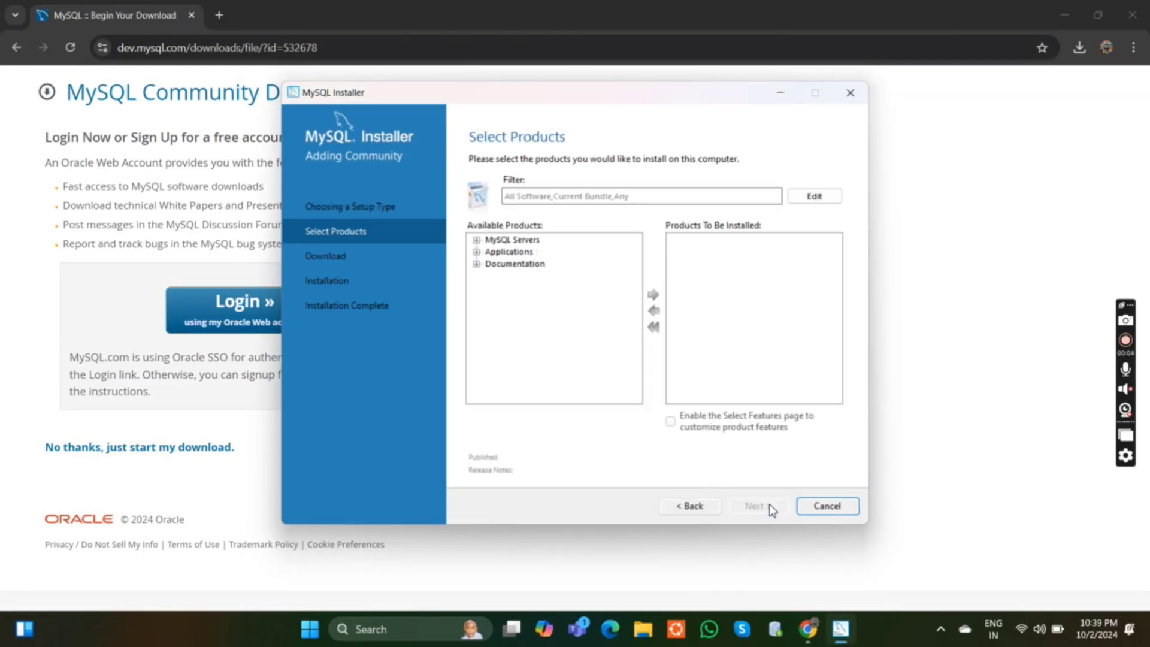
Add MySQL Server 8.0.39 - X64 to the products to be installed.
{"action": "left_click", "coordinate": [477, 240]}
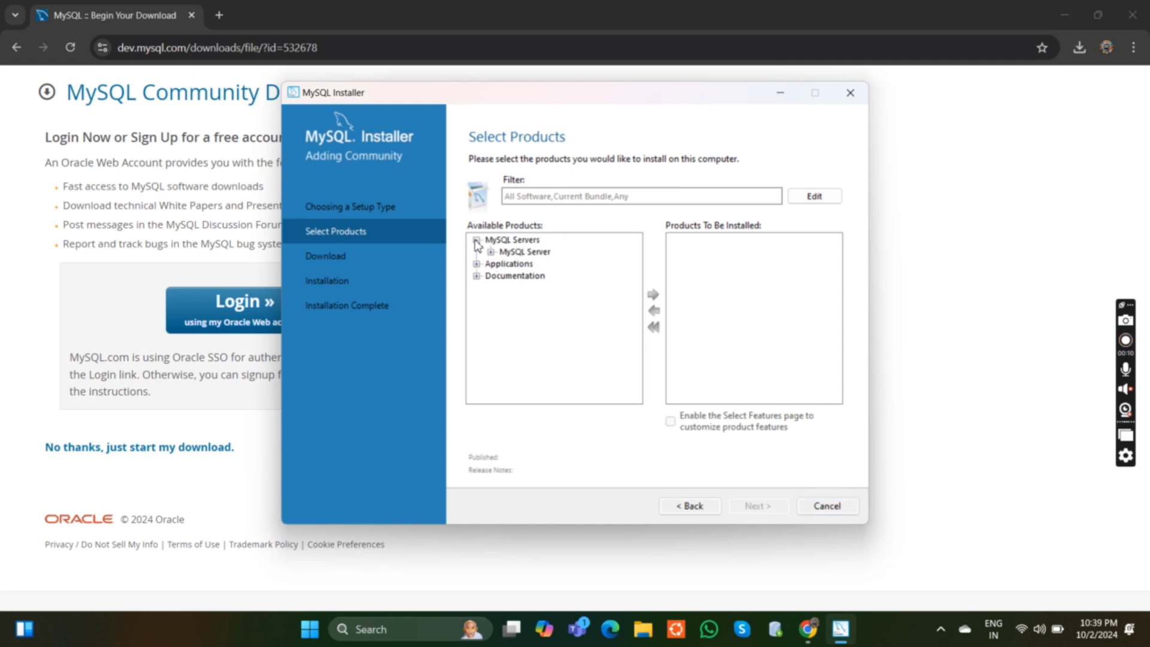
{"action": "left_click", "coordinate": [491, 252]}
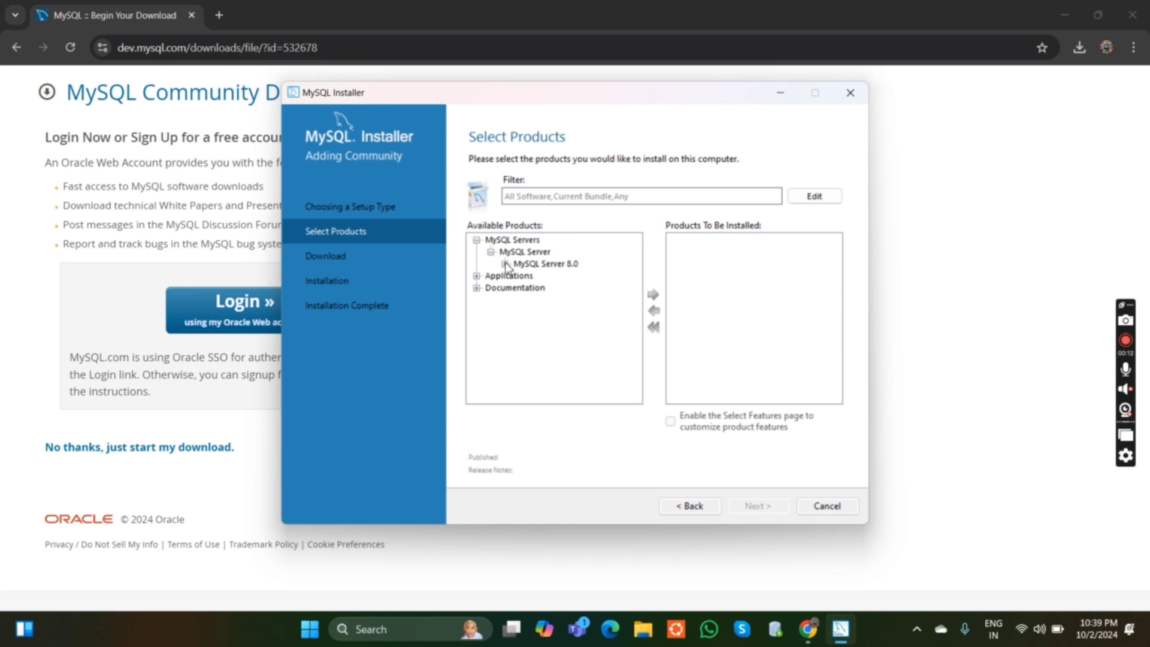
{"action": "left_click", "coordinate": [505, 264]}
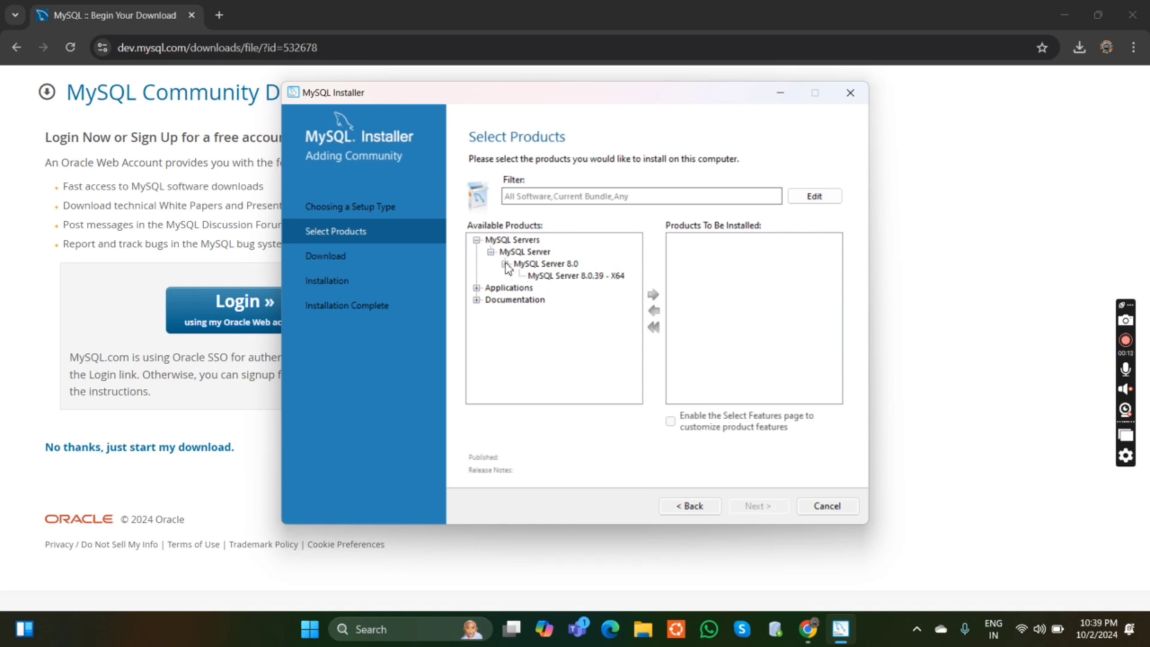
{"action": "left_click", "coordinate": [548, 276]}
{"action": "left_click", "coordinate": [653, 295]}
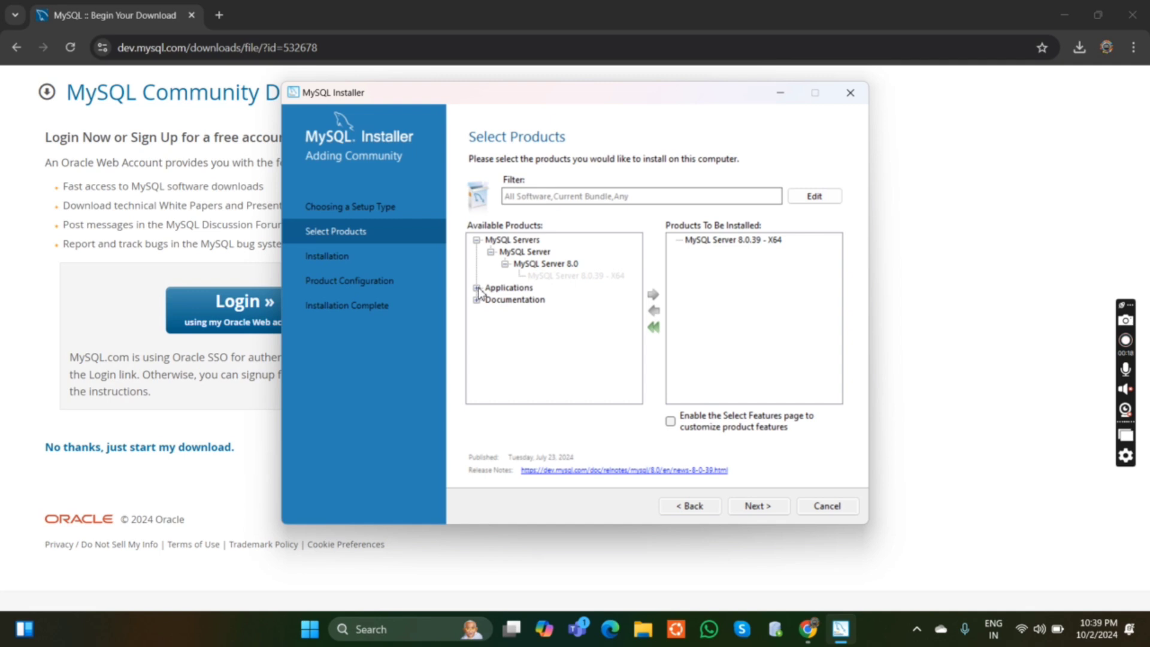
Add MySQL Workbench 8.0.38 - X64 from Applications to the products to be installed.
{"action": "left_click", "coordinate": [476, 288]}
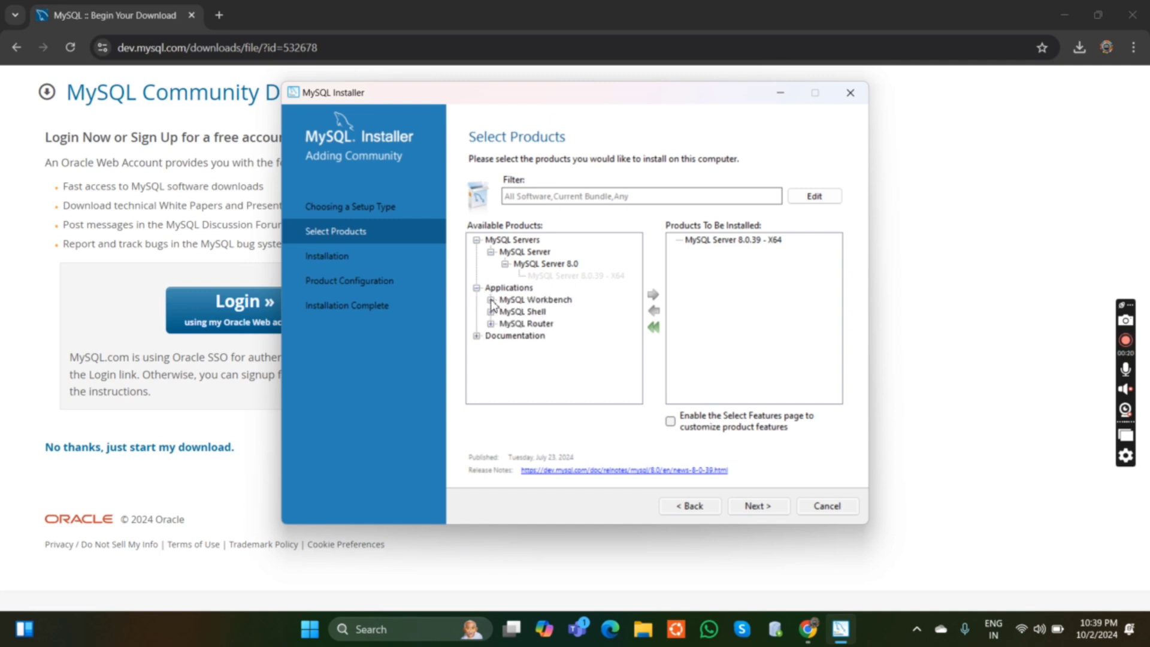
{"action": "left_click", "coordinate": [491, 301]}
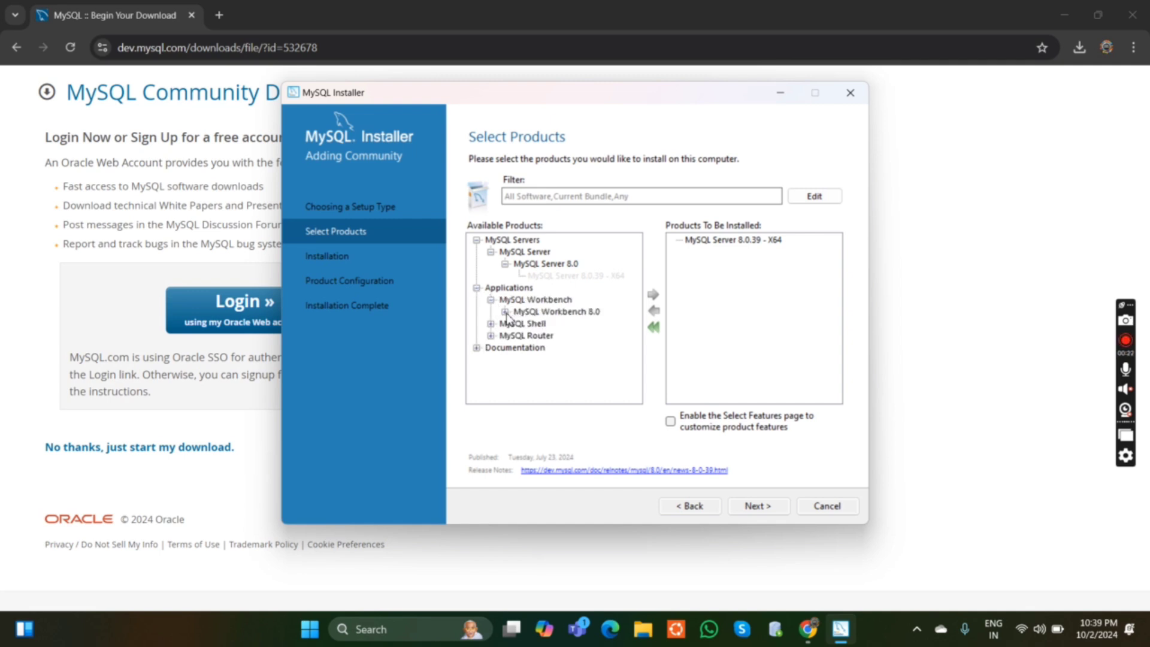
{"action": "left_click", "coordinate": [505, 312]}
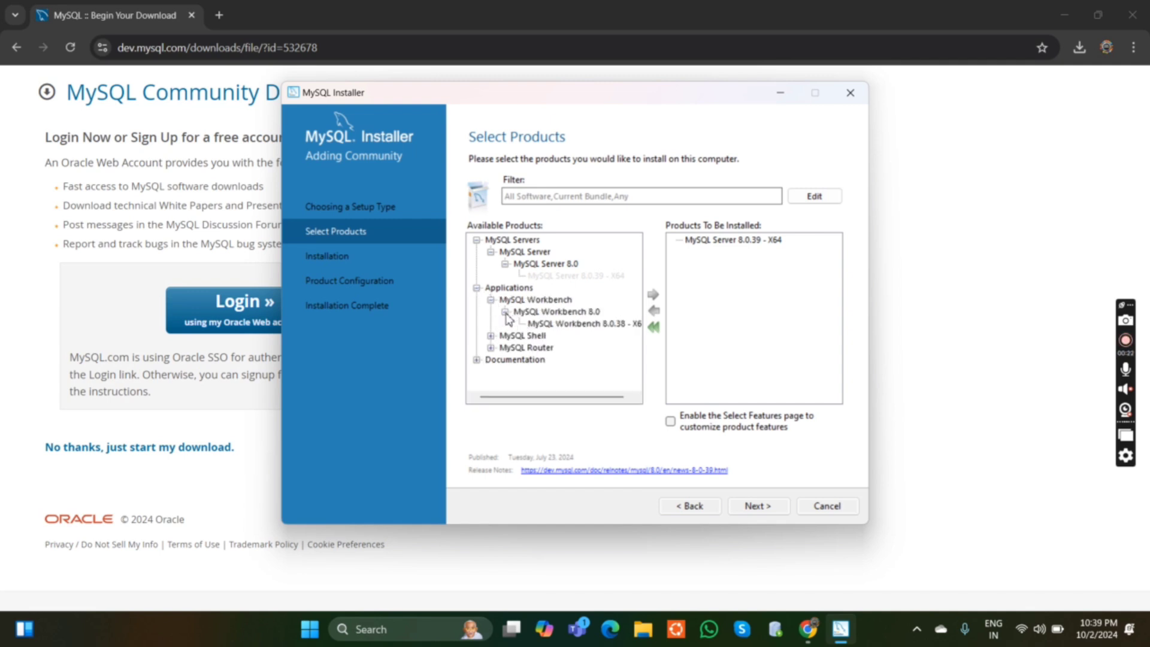
{"action": "left_click", "coordinate": [564, 325]}
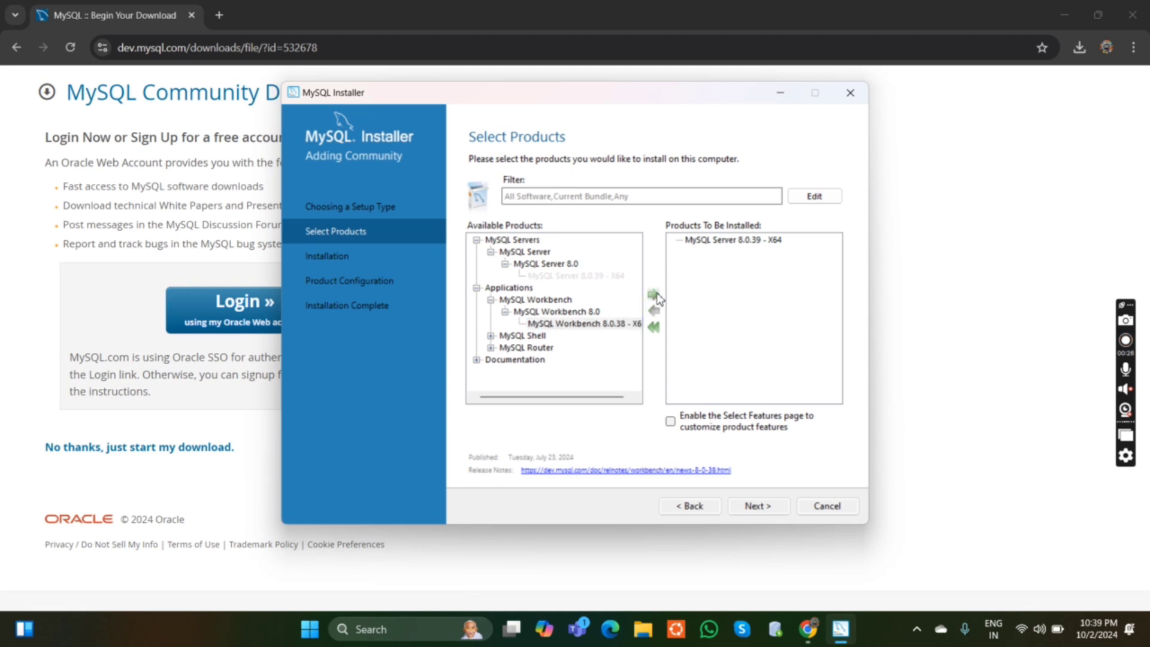
{"action": "left_click", "coordinate": [654, 295]}
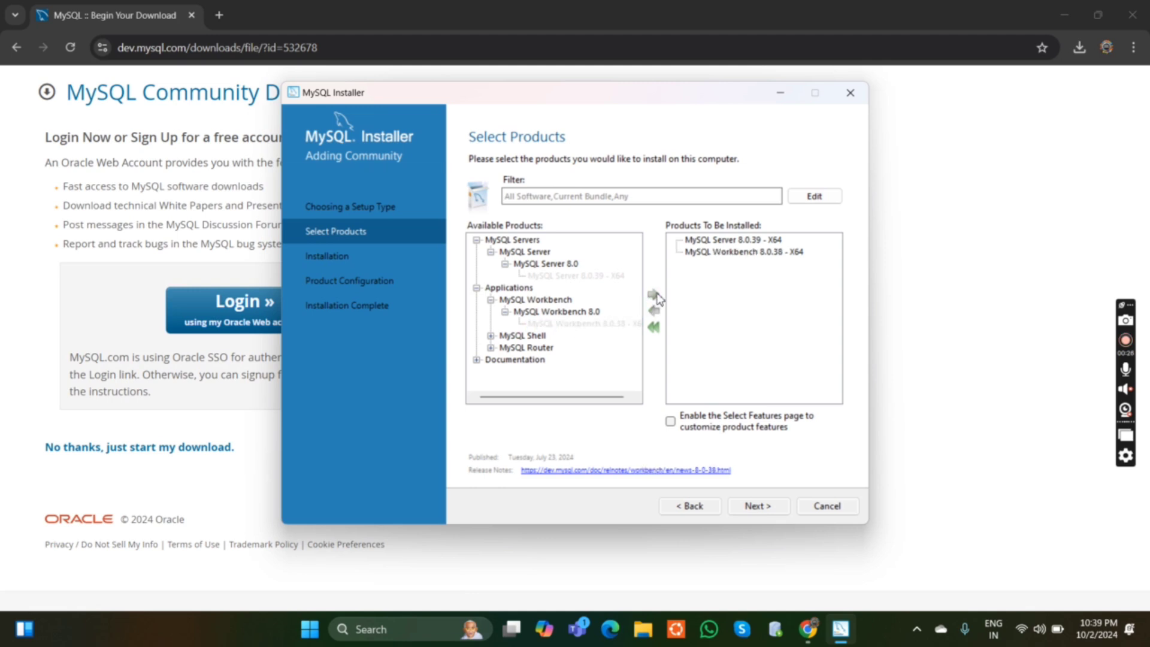
Add MySQL Shell 8.0.38 - X64 to the products to be installed.
{"action": "left_click", "coordinate": [491, 336]}
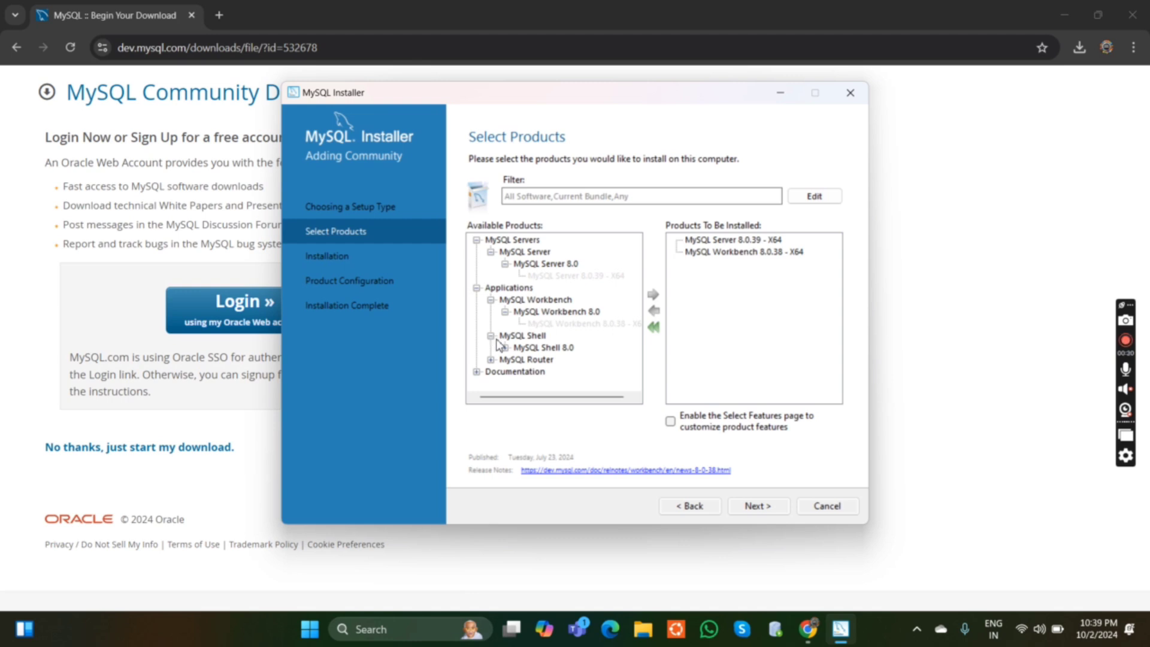
{"action": "left_click", "coordinate": [505, 348]}
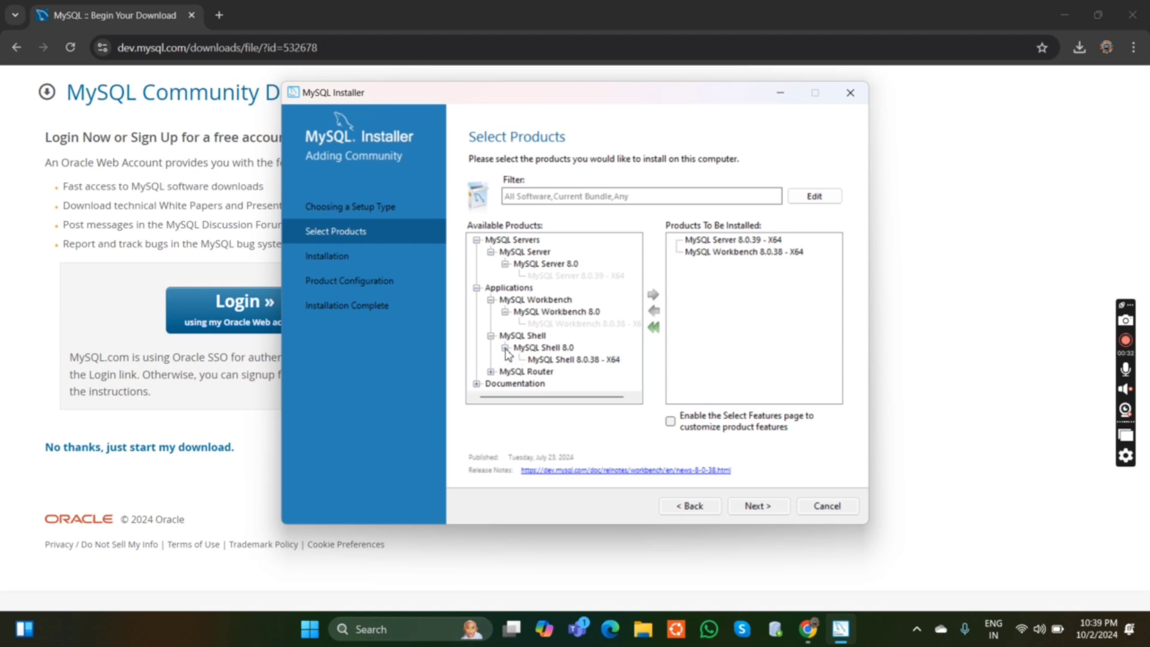
{"action": "left_click", "coordinate": [565, 357]}
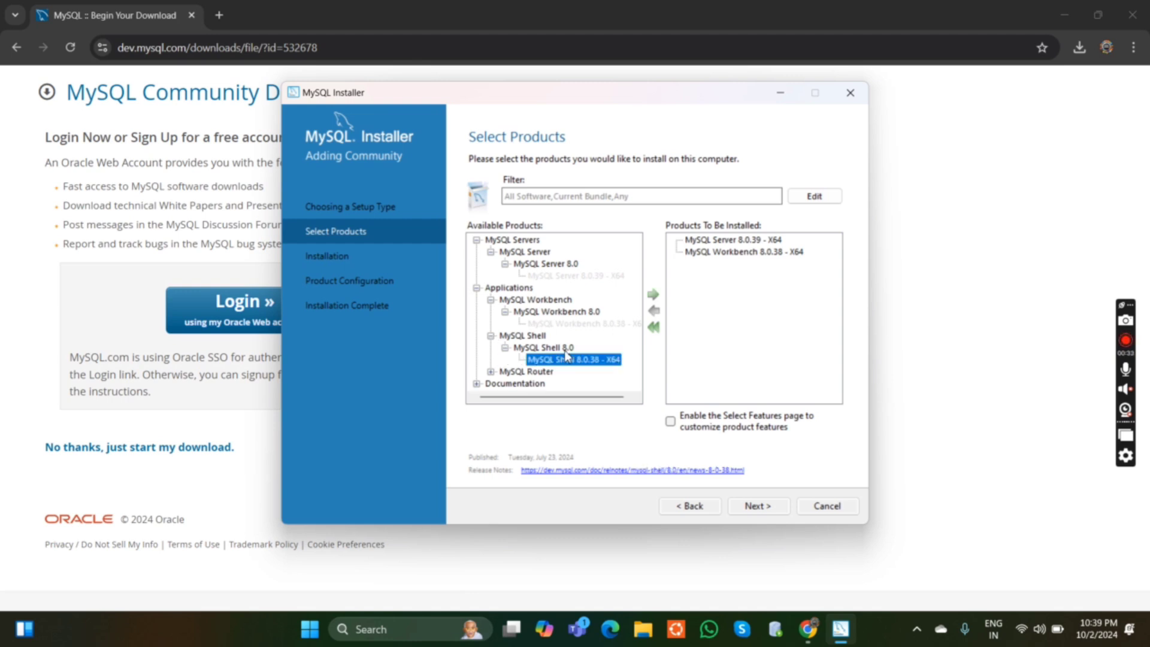
{"action": "left_click", "coordinate": [653, 296]}
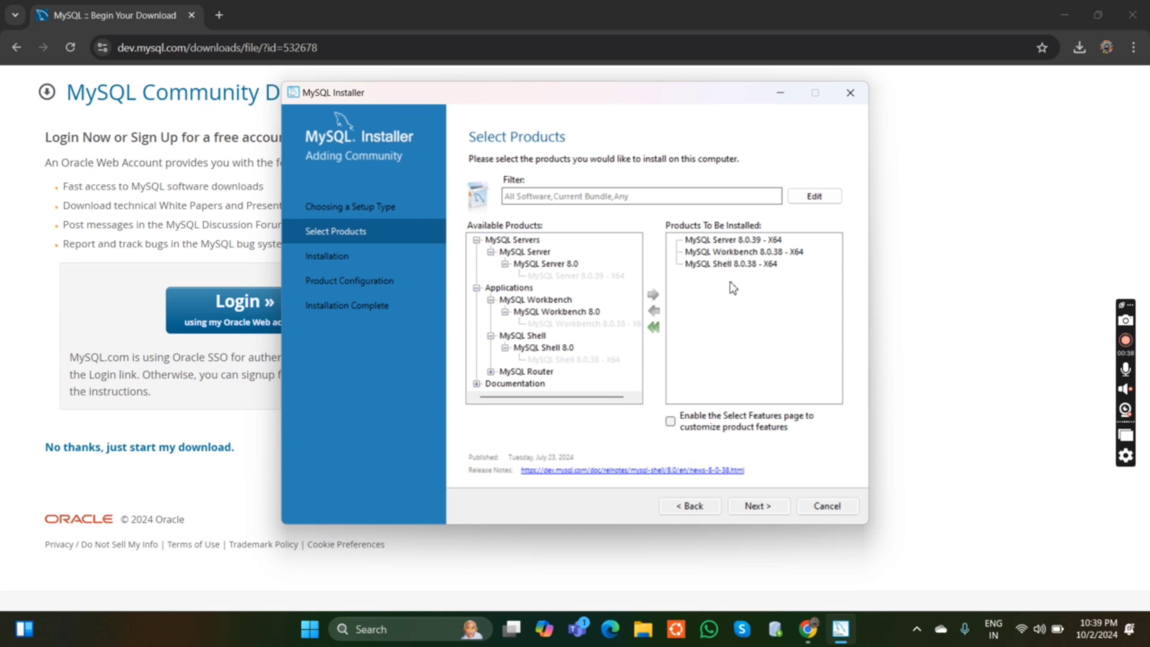
Install the selected MySQL Server, Workbench and Shell packages and continue to product configuration.
{"action": "left_click", "coordinate": [756, 509]}
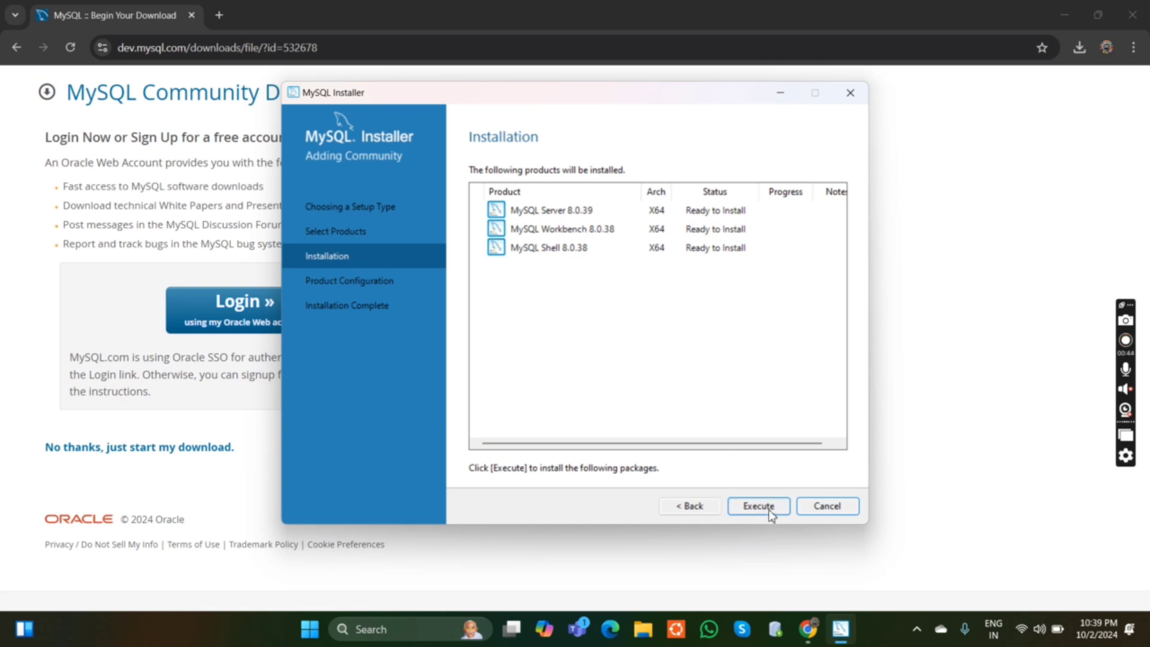
{"action": "left_click", "coordinate": [768, 509]}
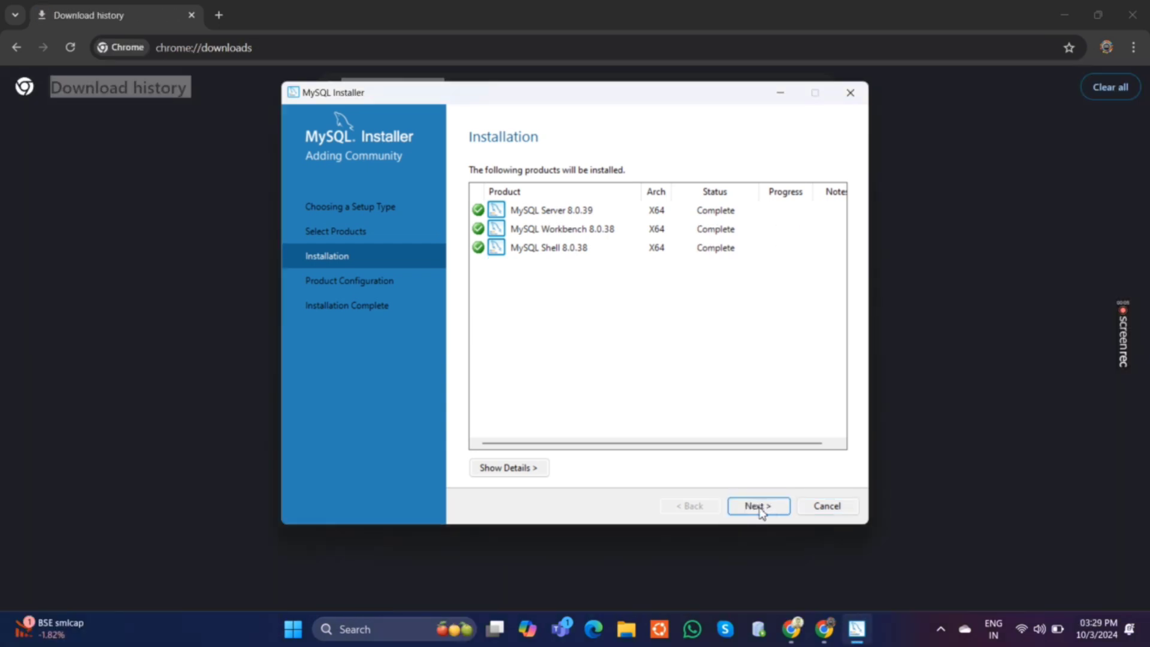
{"action": "left_click", "coordinate": [765, 508]}
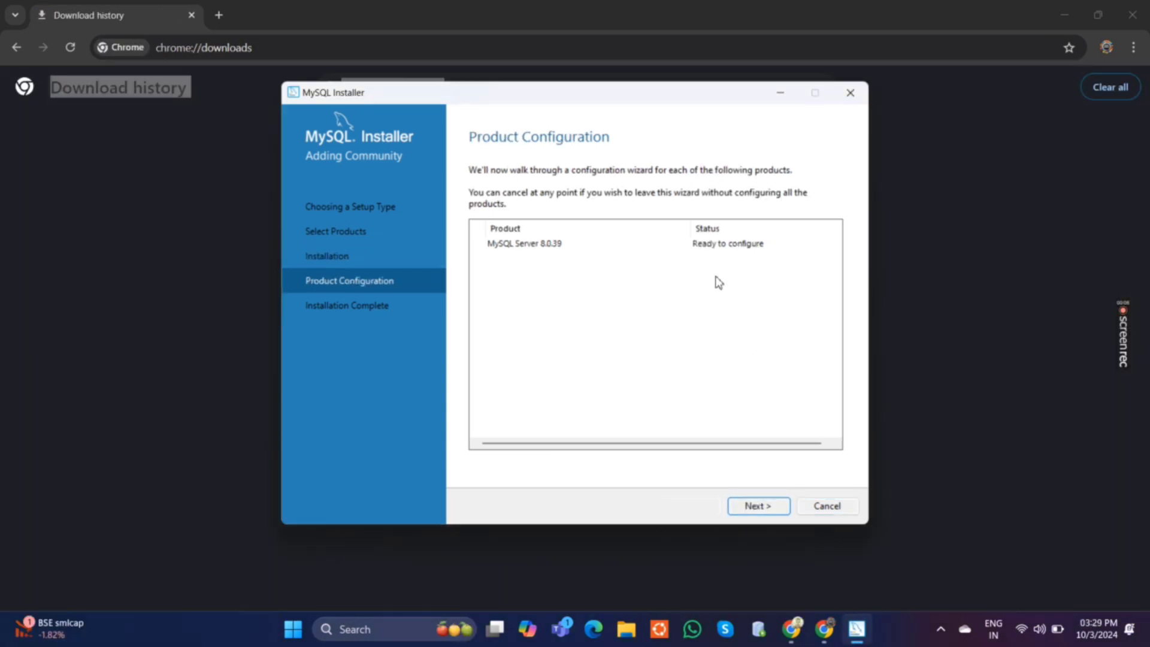
Configure the server as Development Computer with TCP/IP on port 3306 and strong password encryption for authentication.
{"action": "left_click", "coordinate": [756, 507]}
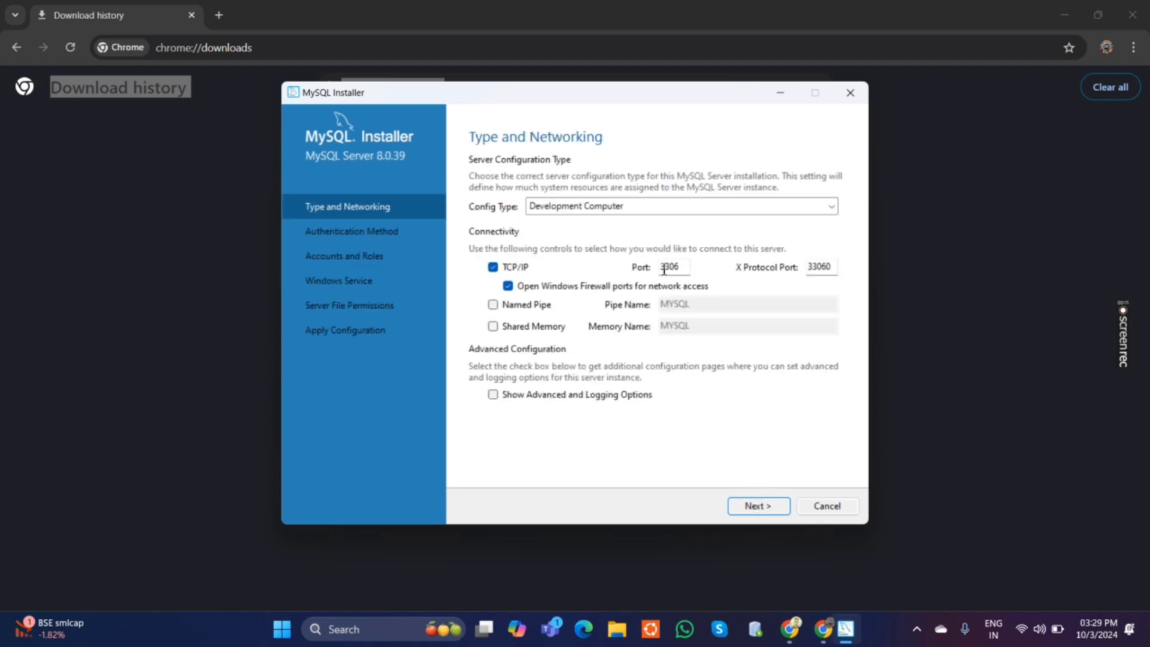
{"action": "left_click", "coordinate": [768, 511]}
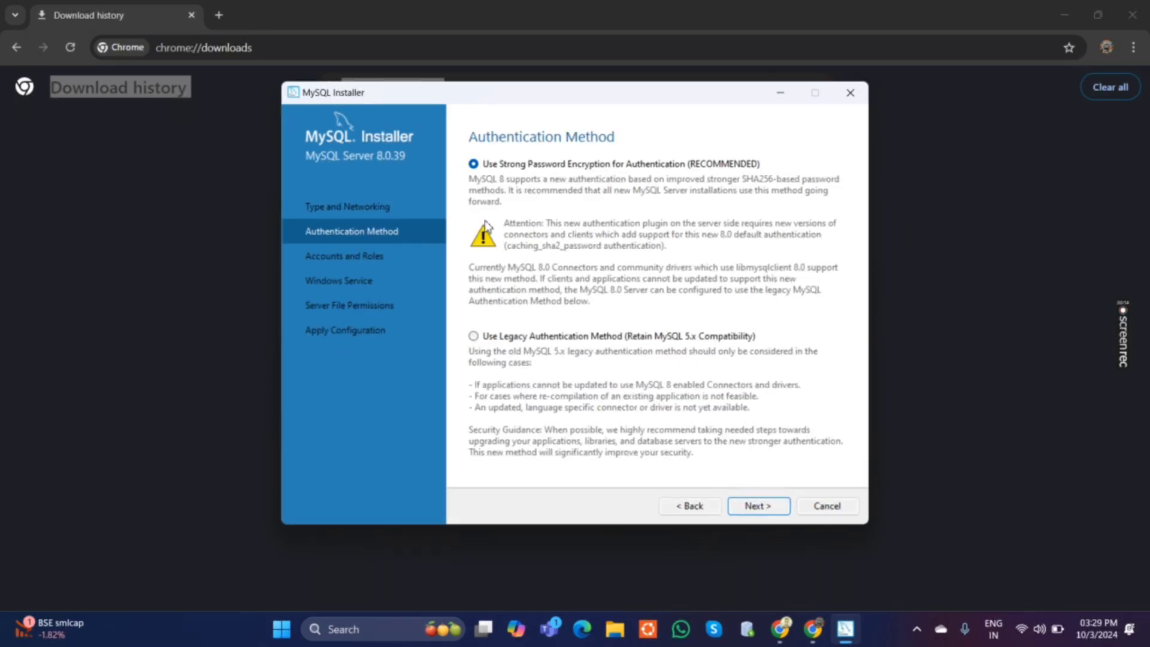
{"action": "left_click", "coordinate": [758, 506]}
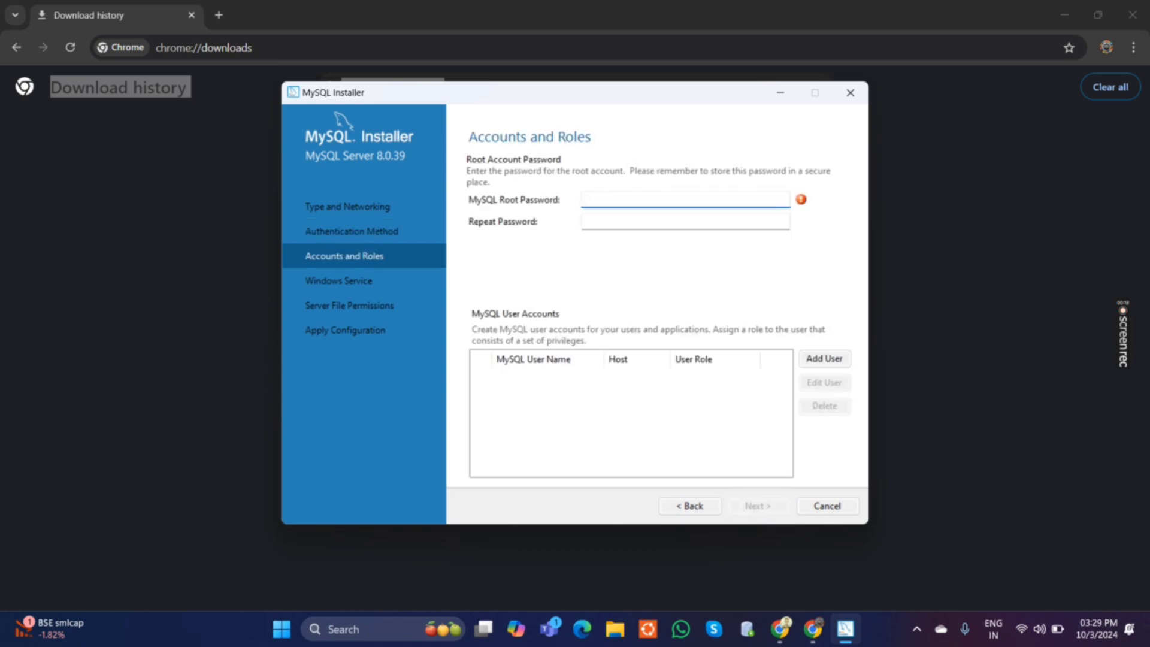
Enter the MySQL root password and repeat it for the root account.
{"action": "type", "text": "•••••••••••"}
{"action": "left_click", "coordinate": [630, 223]}
{"action": "type", "text": "•"}
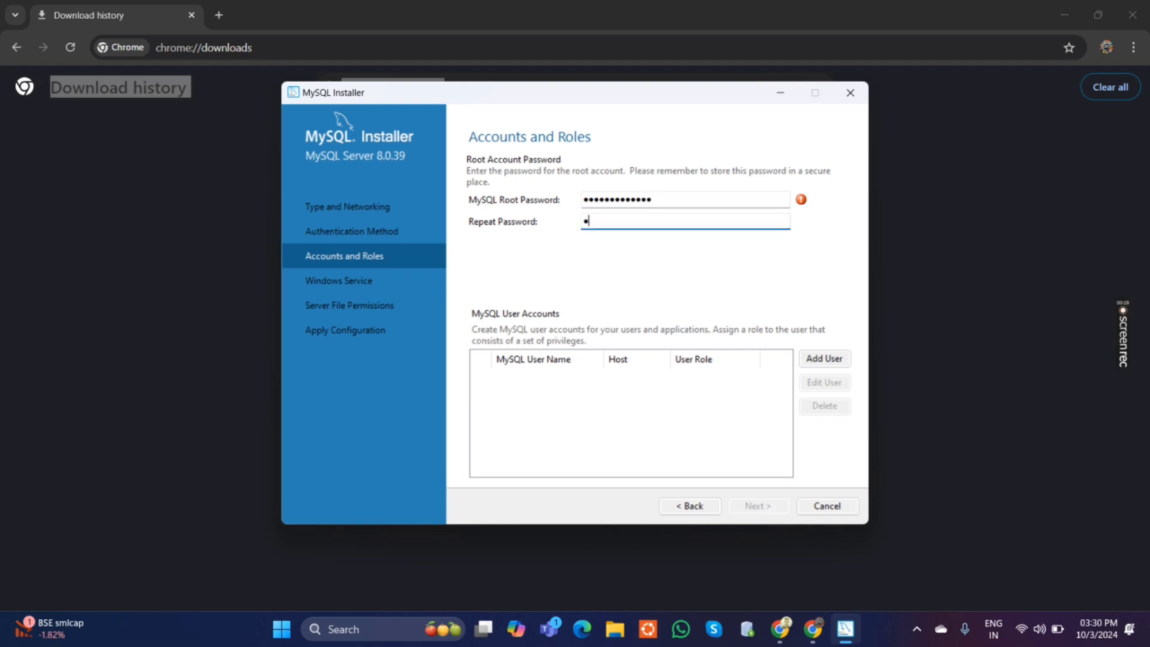
{"action": "type", "text": "•••••••••••••"}
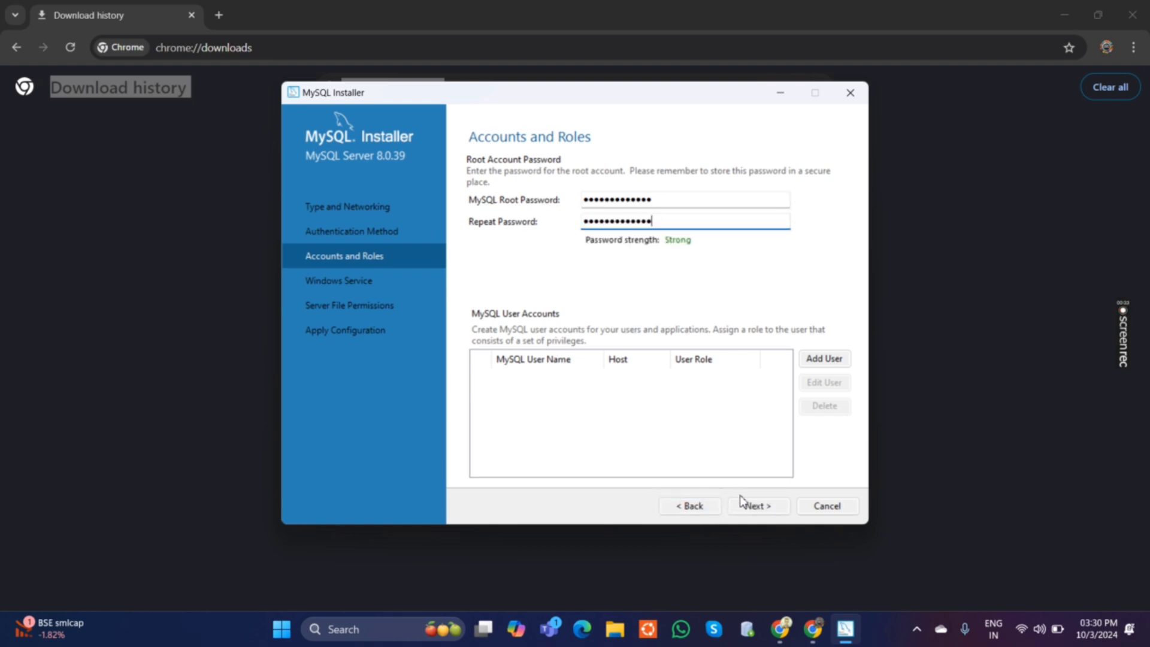
Keep the MySQL80 Windows service on the Standard System Account with full-access file permissions, and apply the server configuration.
{"action": "left_click", "coordinate": [745, 504]}
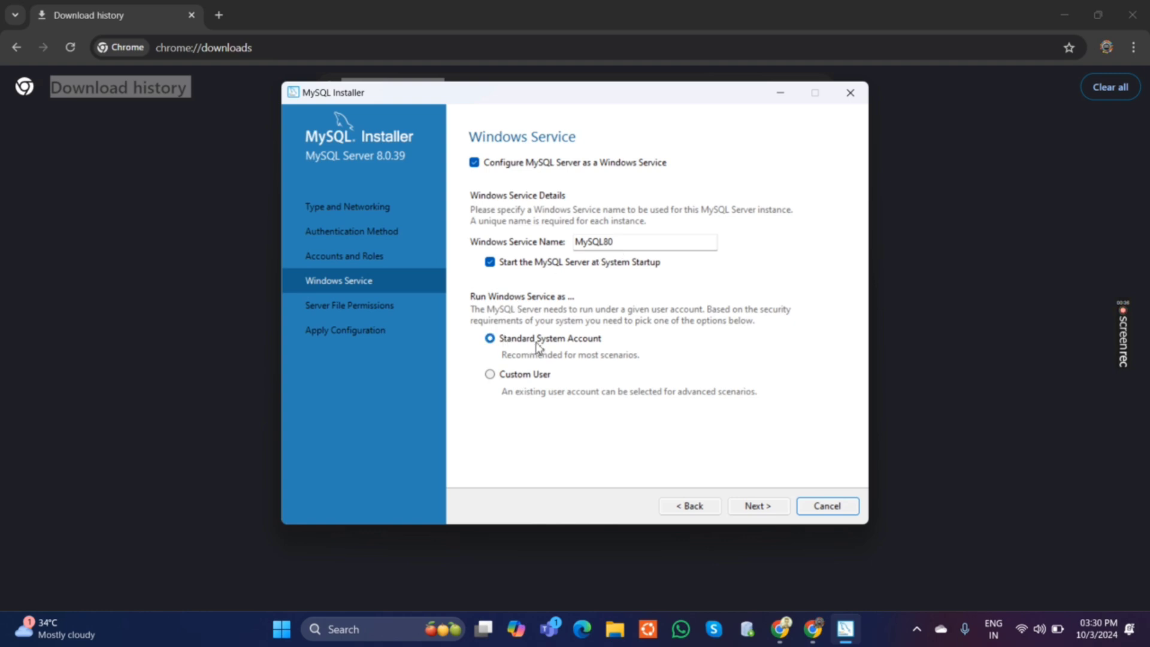
{"action": "left_click", "coordinate": [756, 506]}
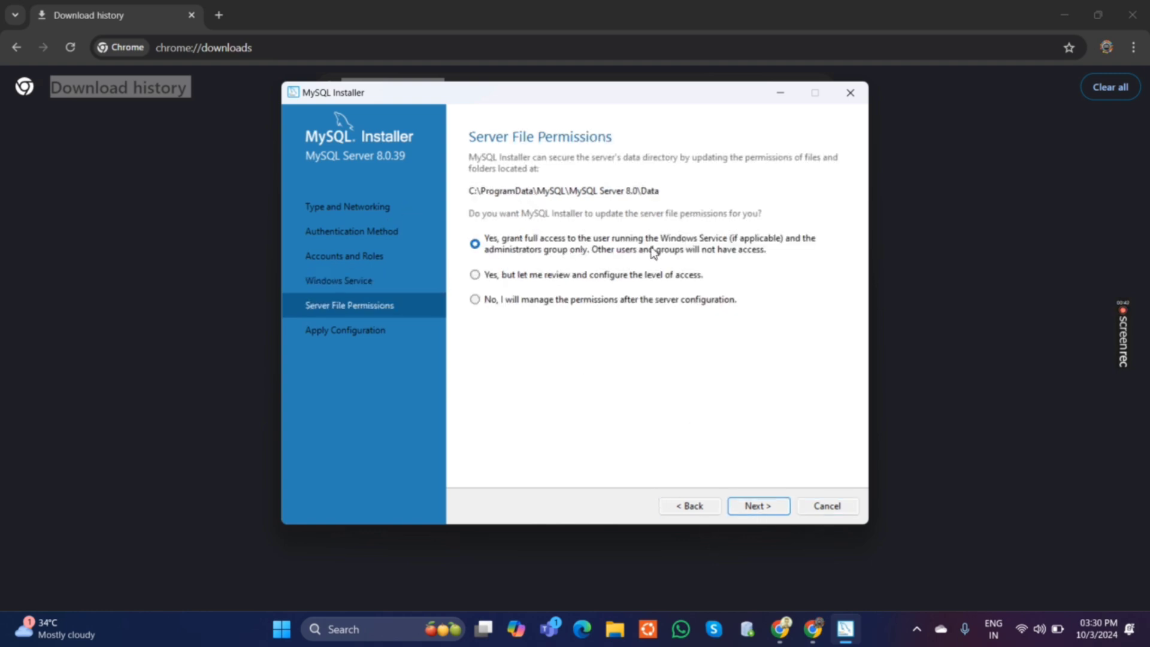
{"action": "left_click", "coordinate": [753, 506]}
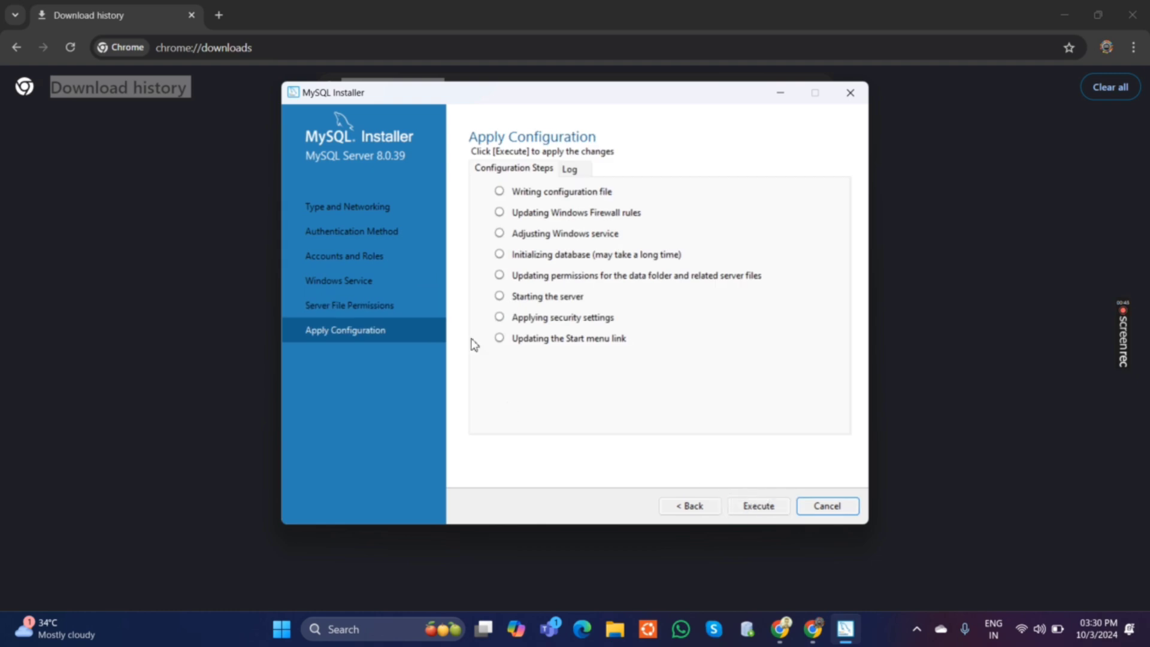
{"action": "left_click", "coordinate": [772, 506]}
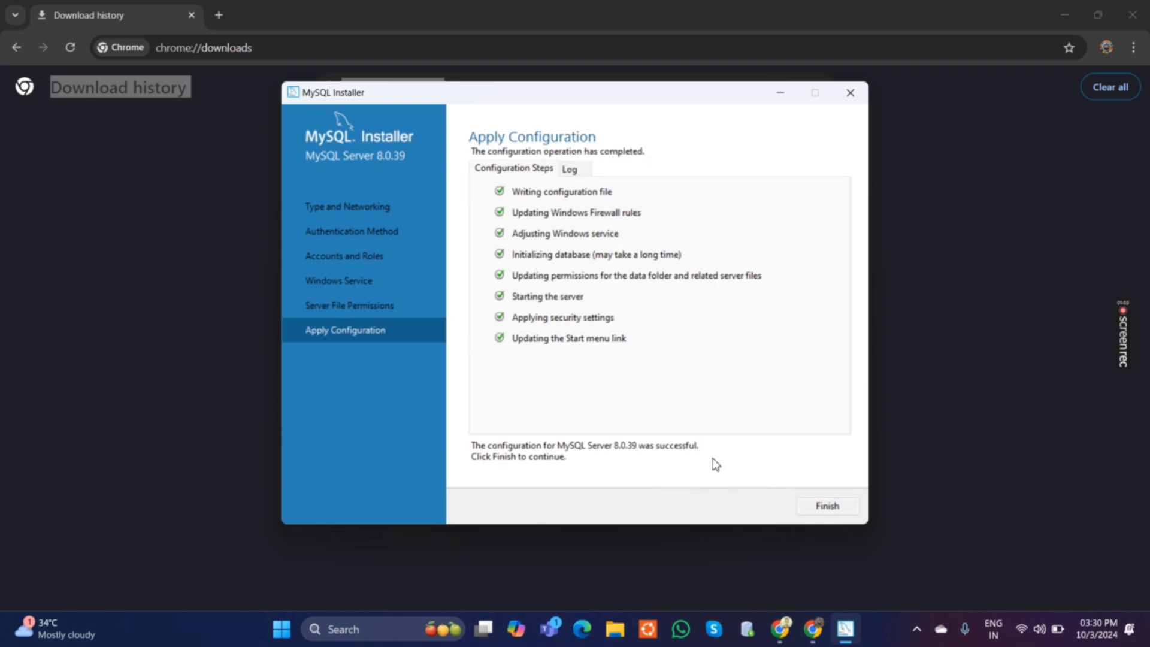
Finish the product configuration and complete the installation with MySQL Workbench and MySQL Shell starting after setup.
{"action": "left_click", "coordinate": [804, 508]}
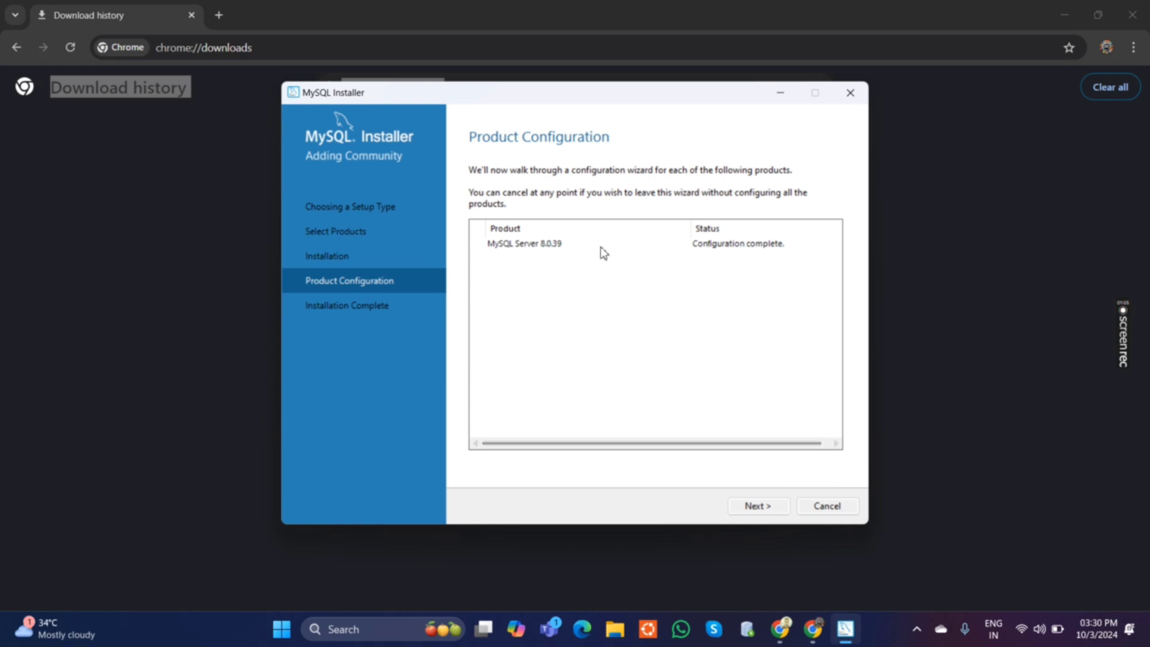
{"action": "left_click", "coordinate": [751, 506]}
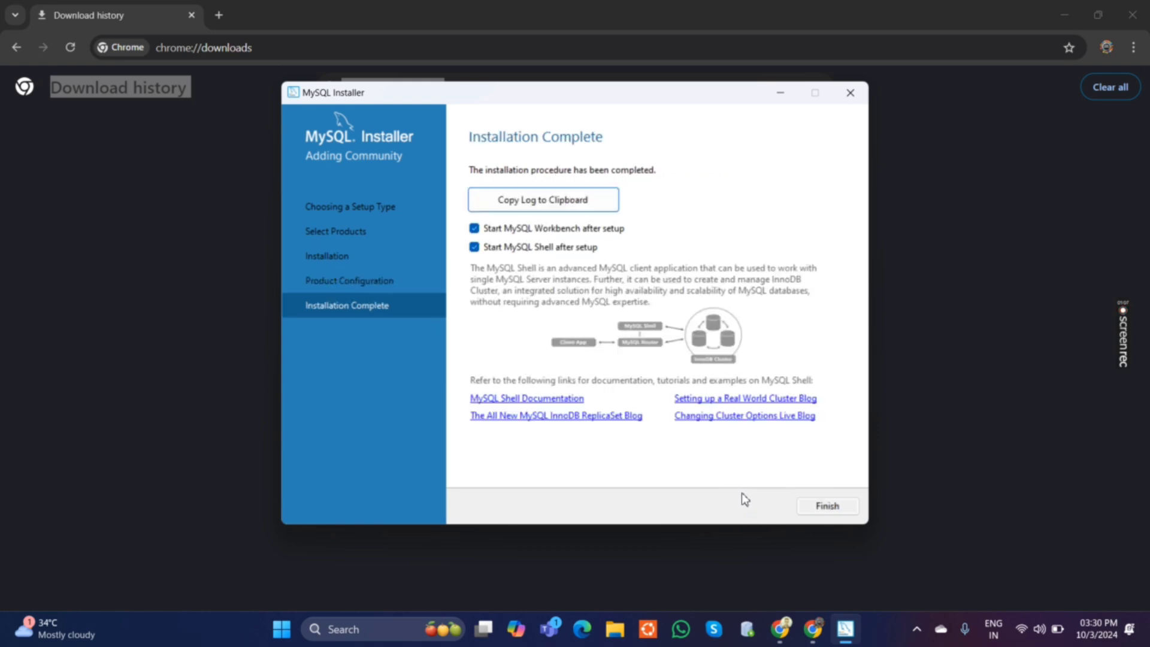
{"action": "left_click", "coordinate": [827, 505]}
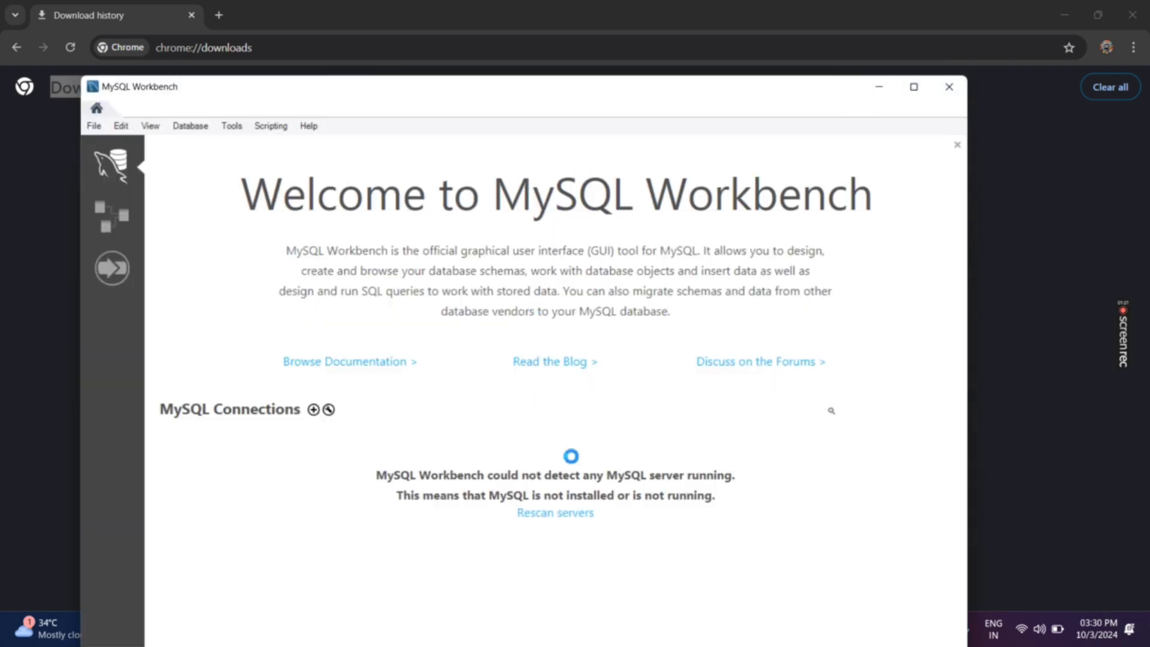
Hide all open windows to show the desktop.
{"action": "left_click", "coordinate": [887, 52]}
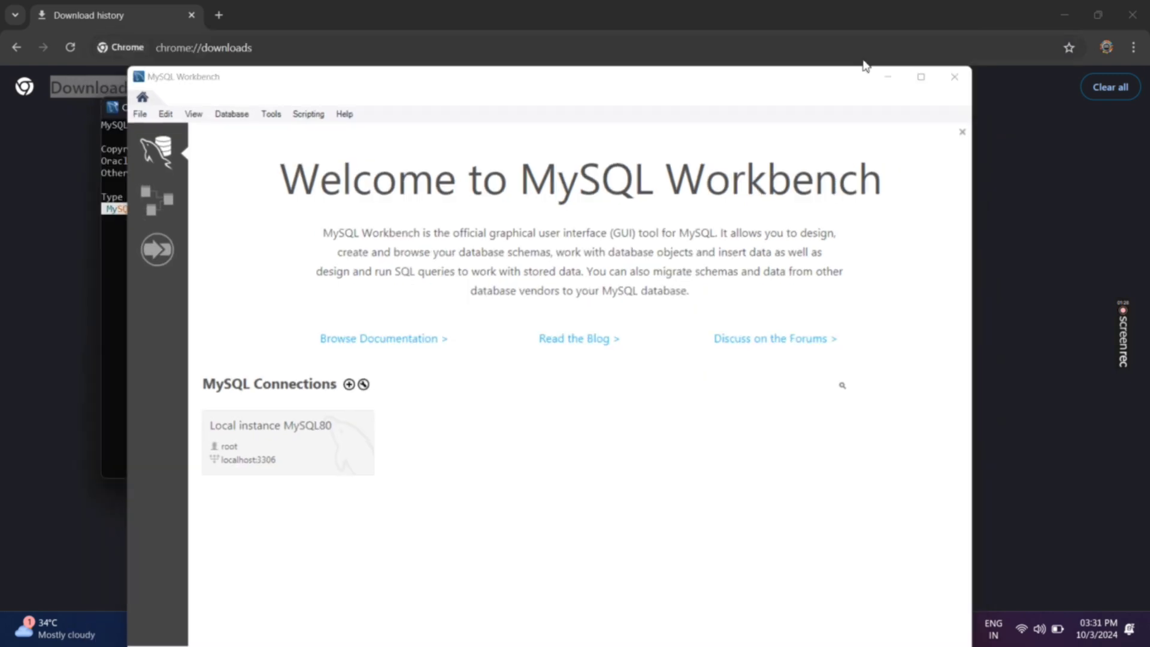
{"action": "left_click", "coordinate": [671, 107]}
{"action": "key", "text": "super+d"}
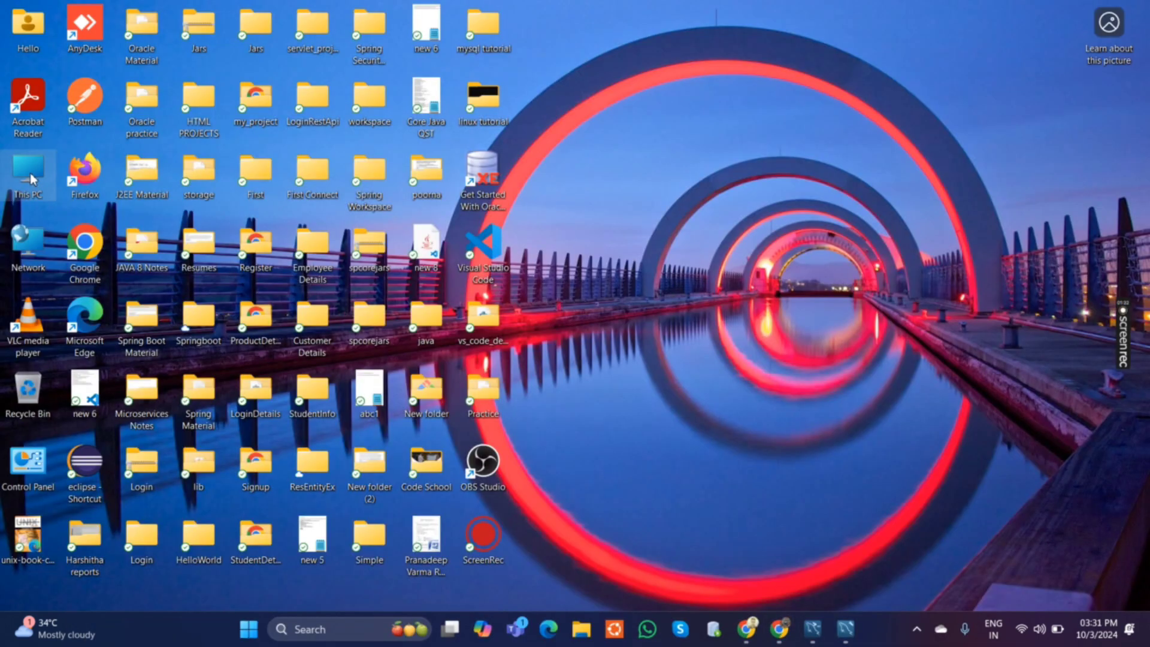
Open the folder C:\Program Files\MySQL\MySQL Server 8.0\bin in File Explorer and copy its full path.
{"action": "double_click", "coordinate": [28, 174]}
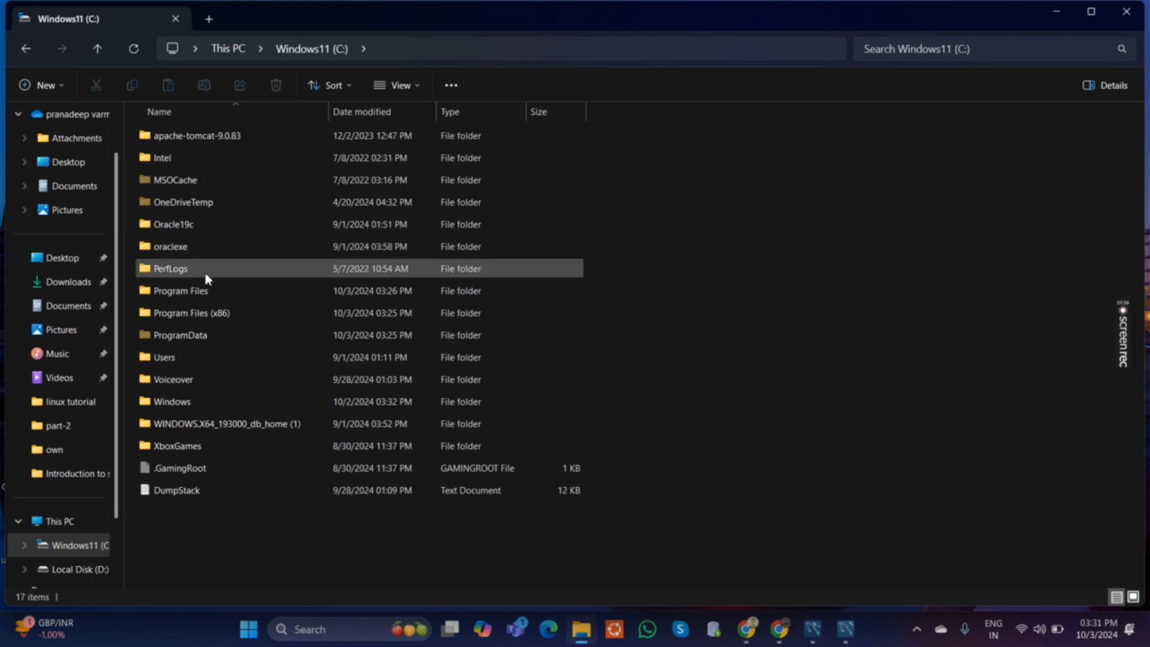
{"action": "left_click", "coordinate": [204, 291]}
{"action": "double_click", "coordinate": [204, 292]}
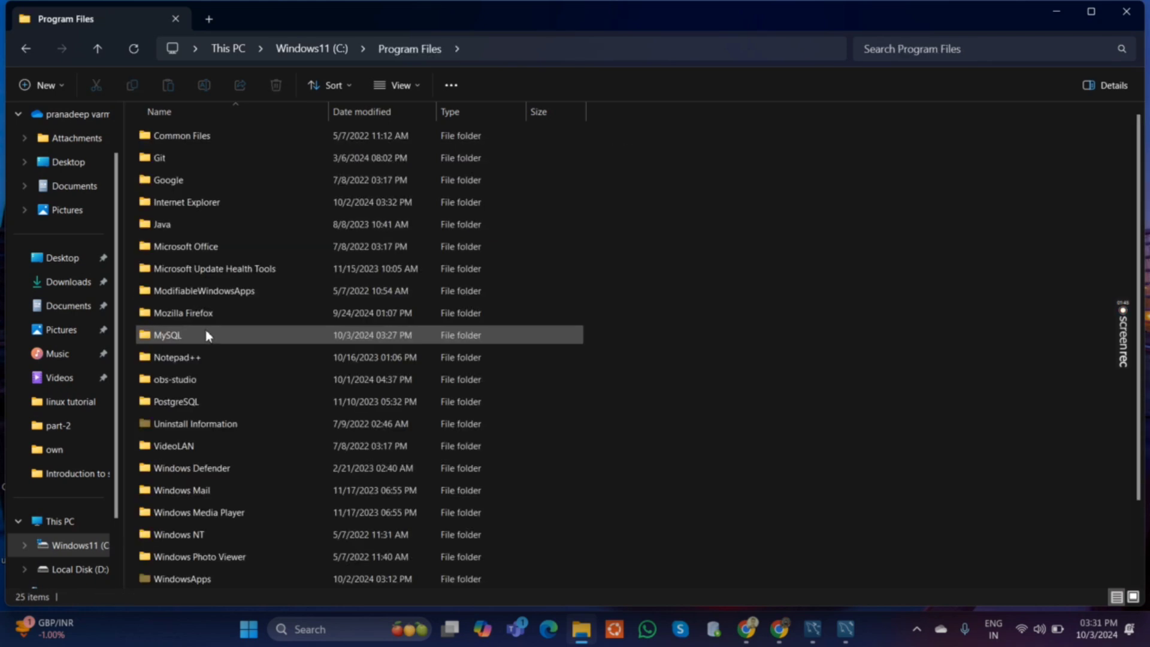
{"action": "double_click", "coordinate": [206, 331]}
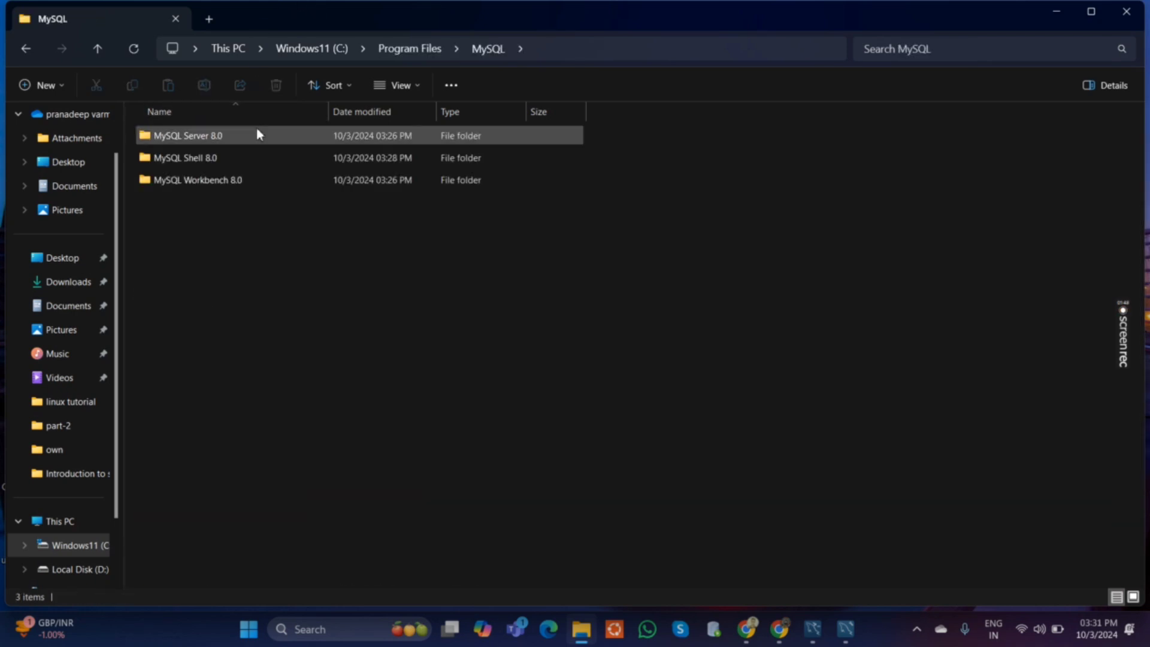
{"action": "double_click", "coordinate": [255, 130]}
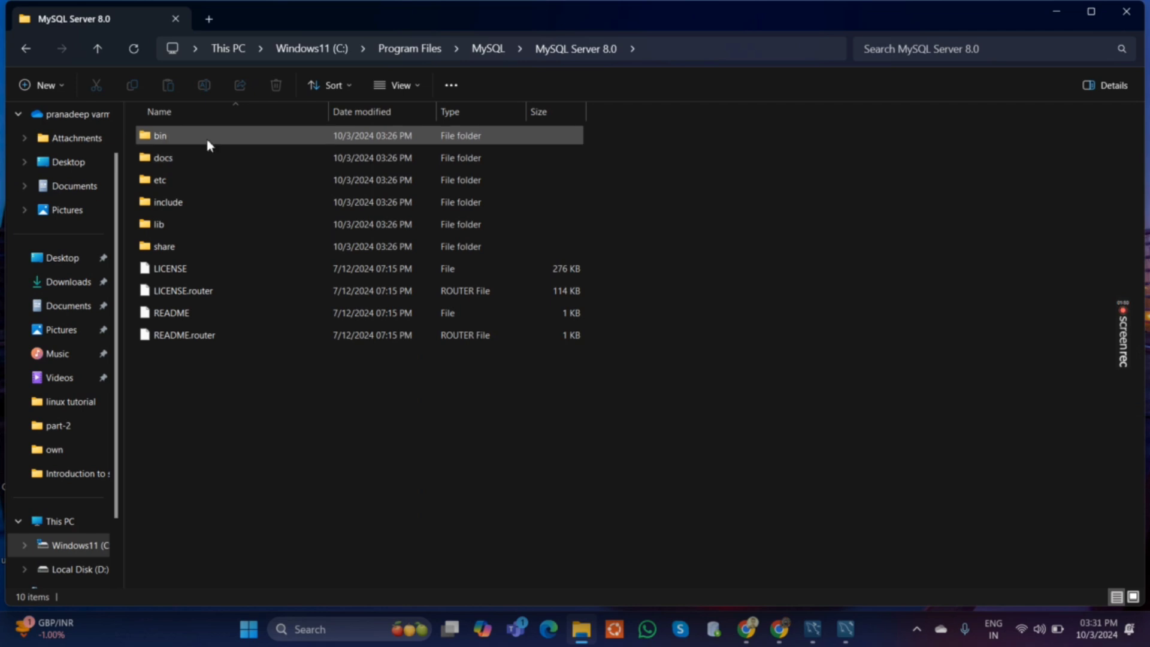
{"action": "left_click", "coordinate": [209, 144]}
{"action": "double_click", "coordinate": [209, 144]}
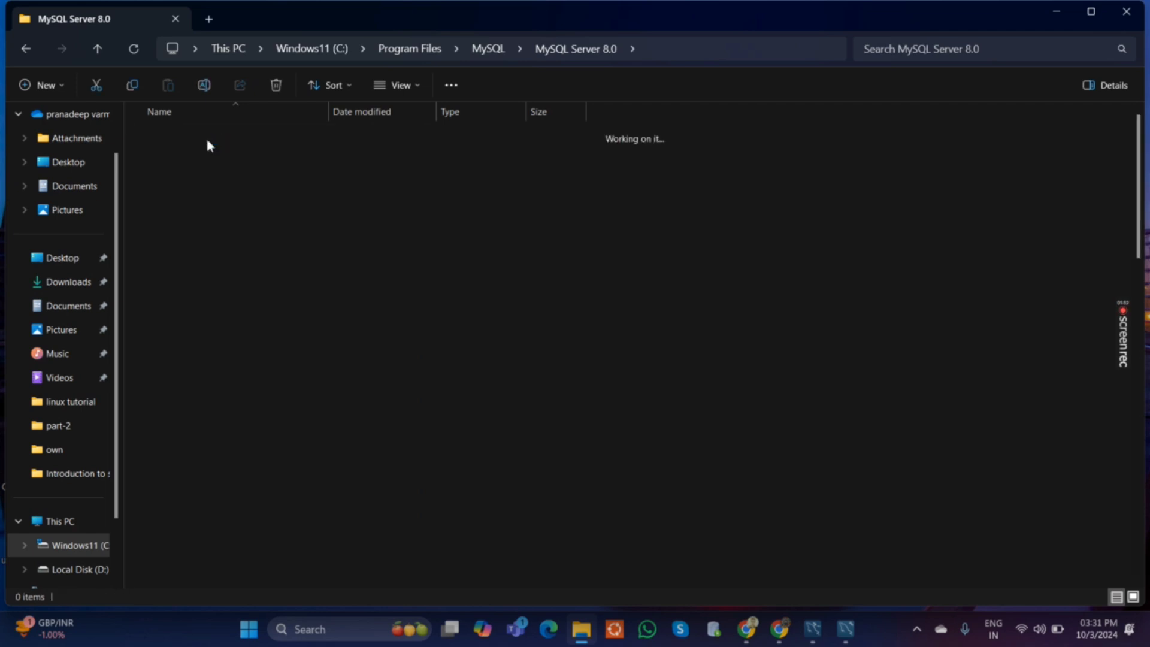
{"action": "left_click", "coordinate": [735, 46]}
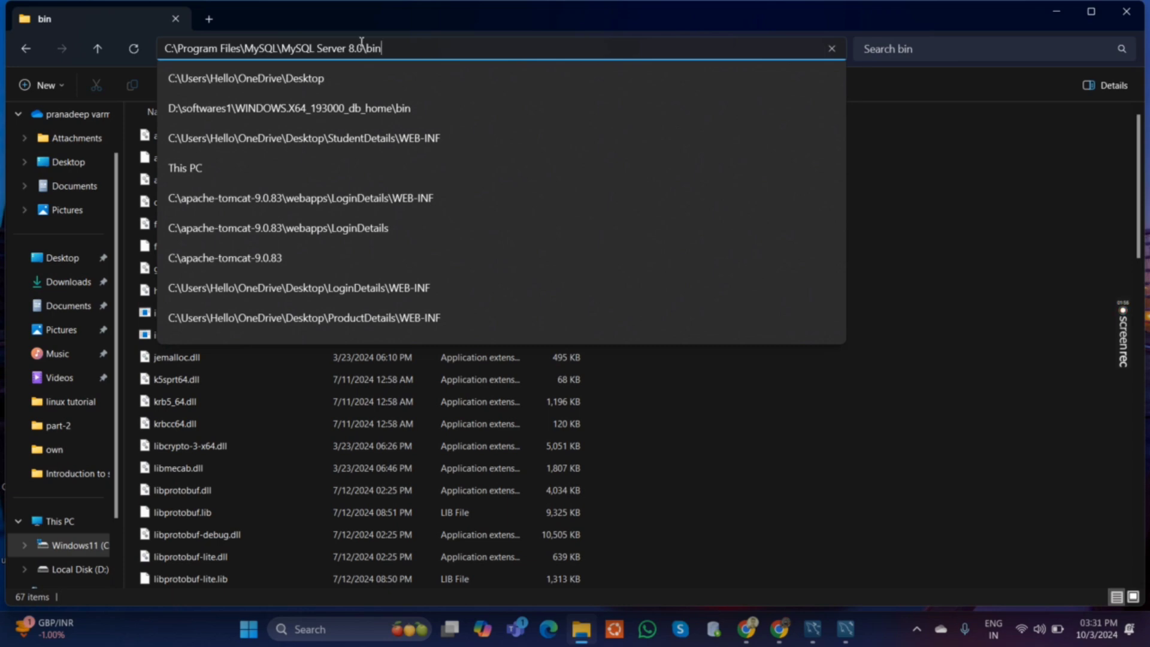
{"action": "left_click_drag", "start_coordinate": [382, 47], "coordinate": [140, 32]}
{"action": "key", "text": "ctrl+c"}
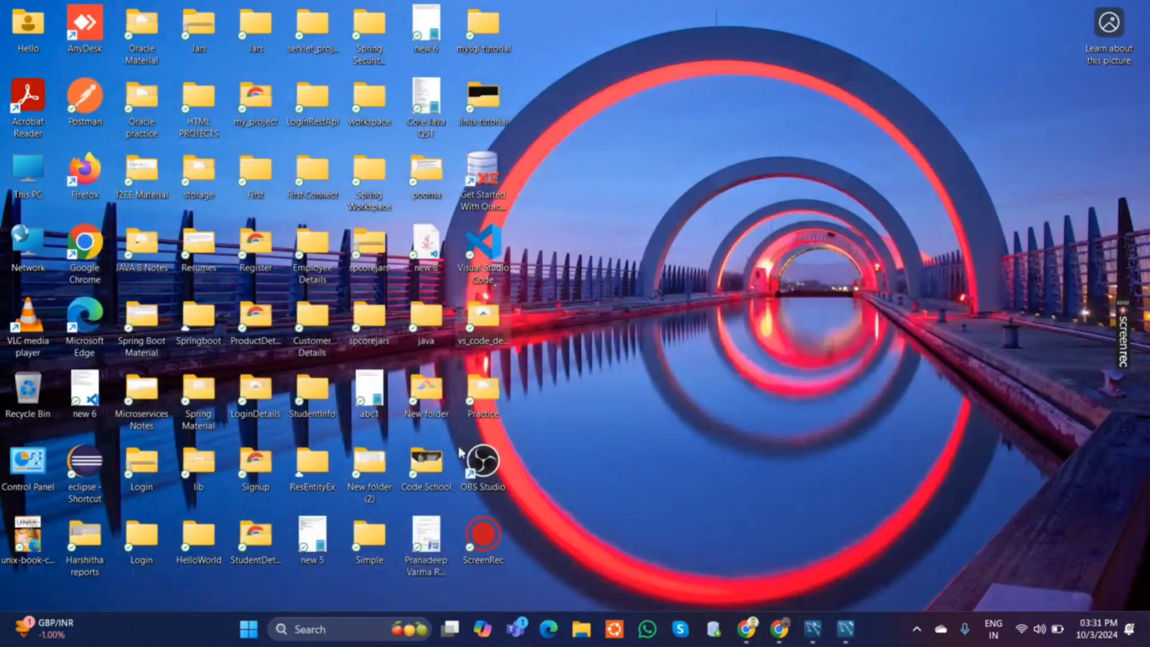
Search Windows for the system environment variables settings and open the Environment Variables dialog.
{"action": "left_click", "coordinate": [335, 632]}
{"action": "type", "text": "e"}
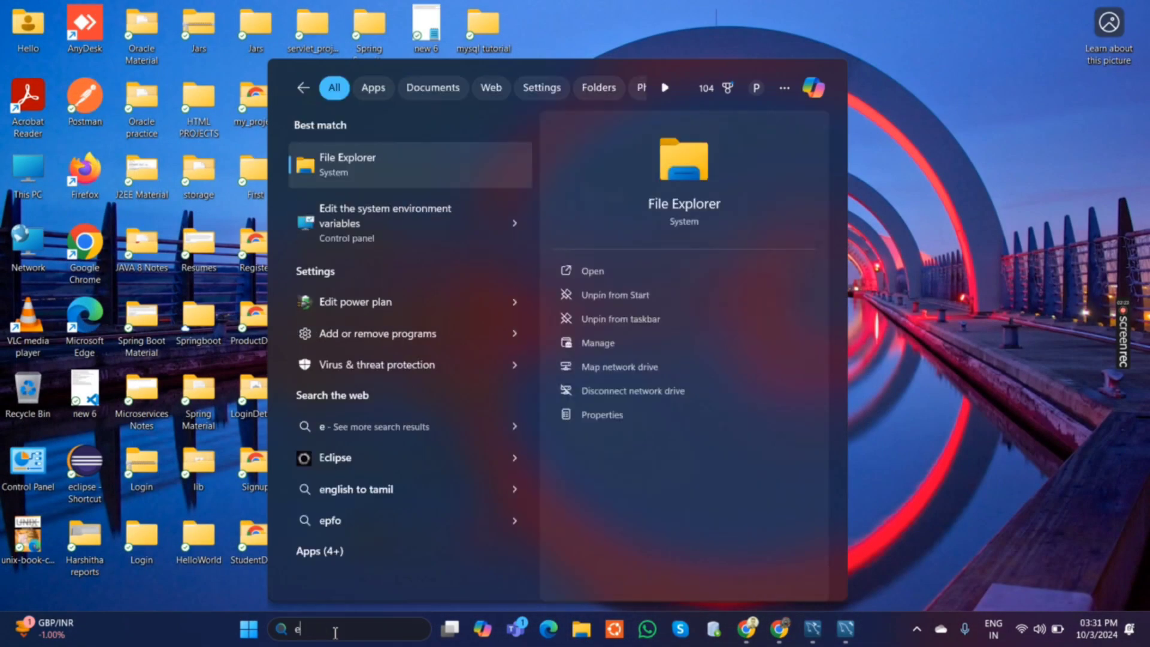
{"action": "type", "text": "nviro"}
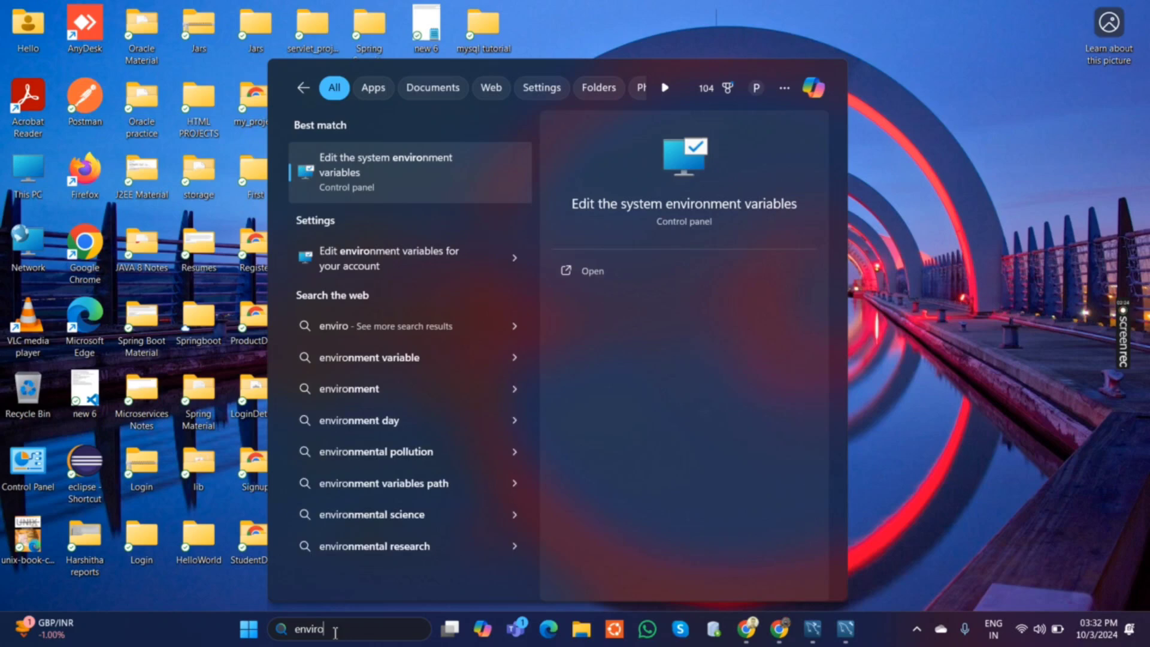
{"action": "left_click", "coordinate": [400, 160]}
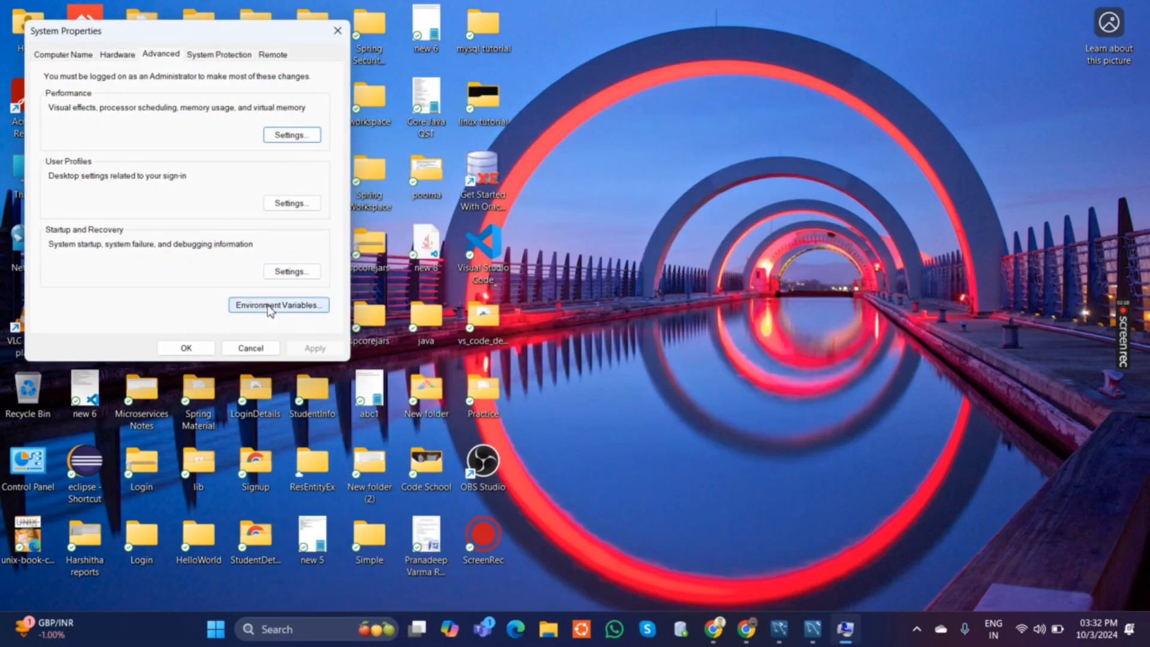
{"action": "left_click", "coordinate": [259, 304]}
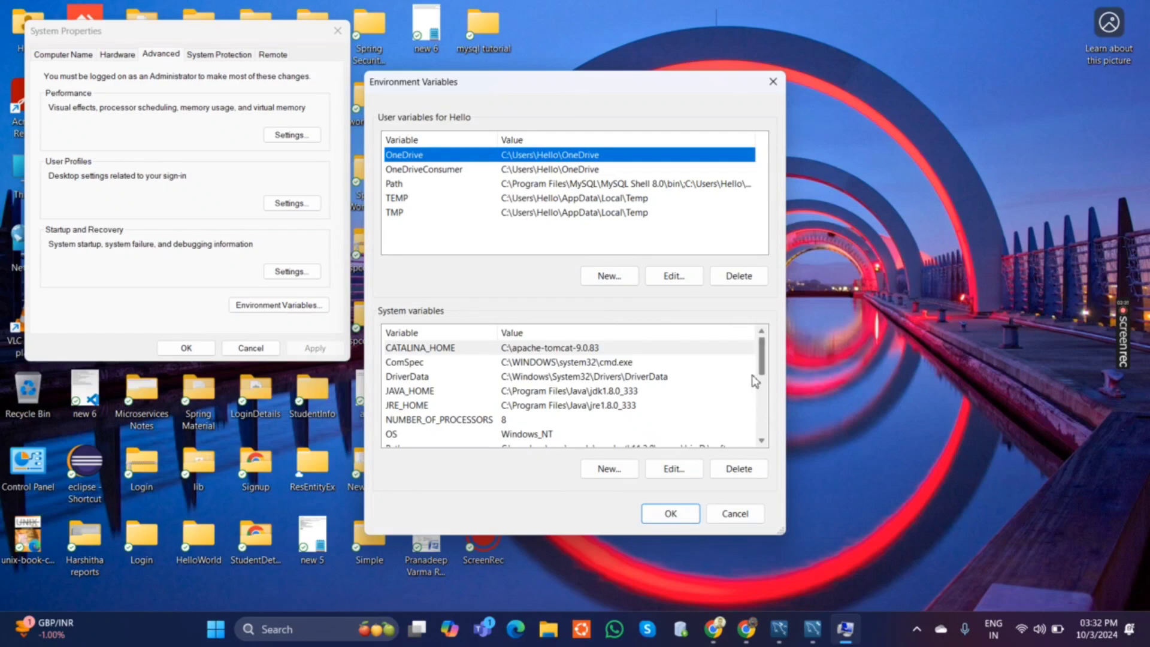
Add C:\Program Files\MySQL\MySQL Server 8.0\bin as a new entry in the system Path variable and save the changes.
{"action": "left_click_drag", "start_coordinate": [764, 362], "coordinate": [768, 390]}
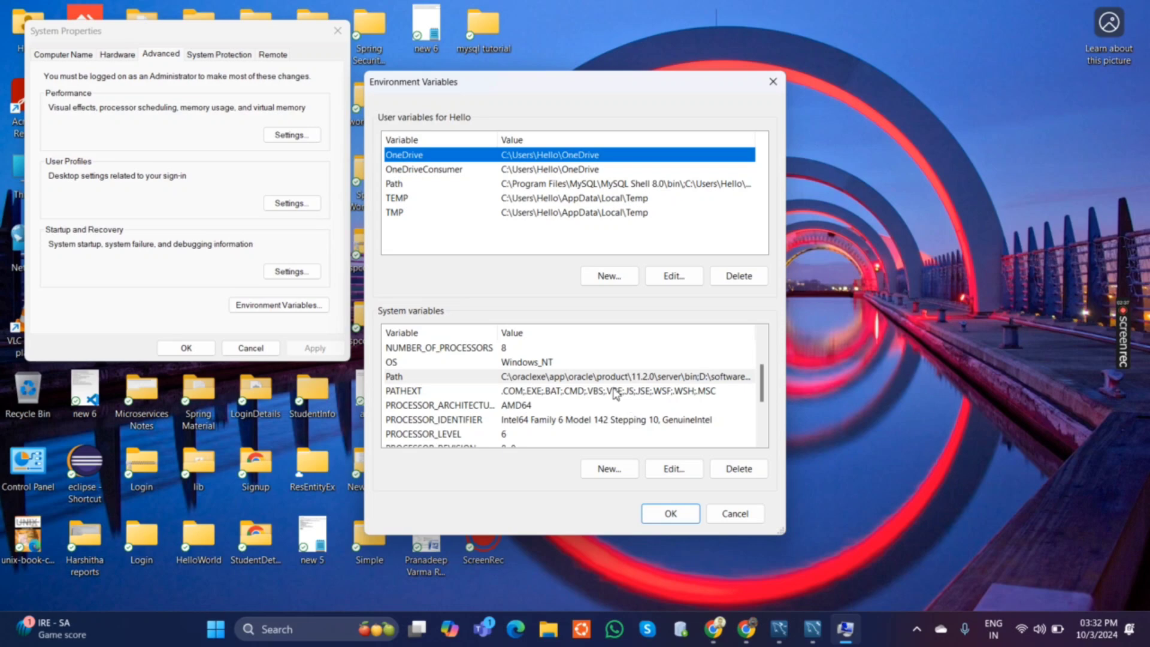
{"action": "left_click", "coordinate": [667, 471]}
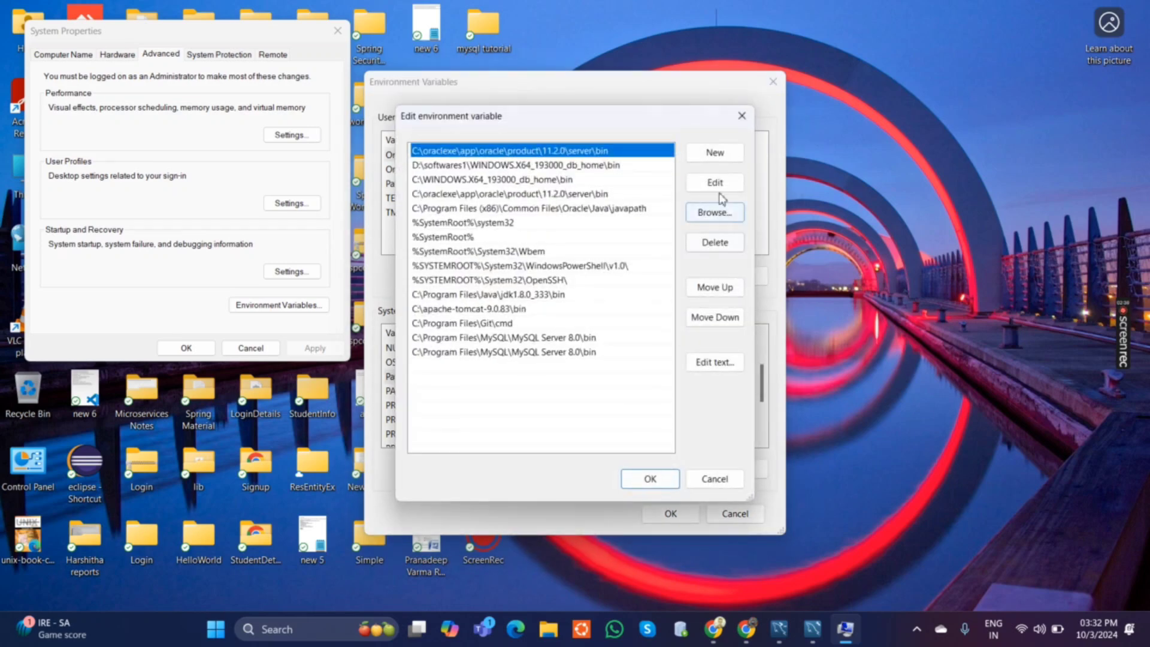
{"action": "left_click", "coordinate": [714, 158]}
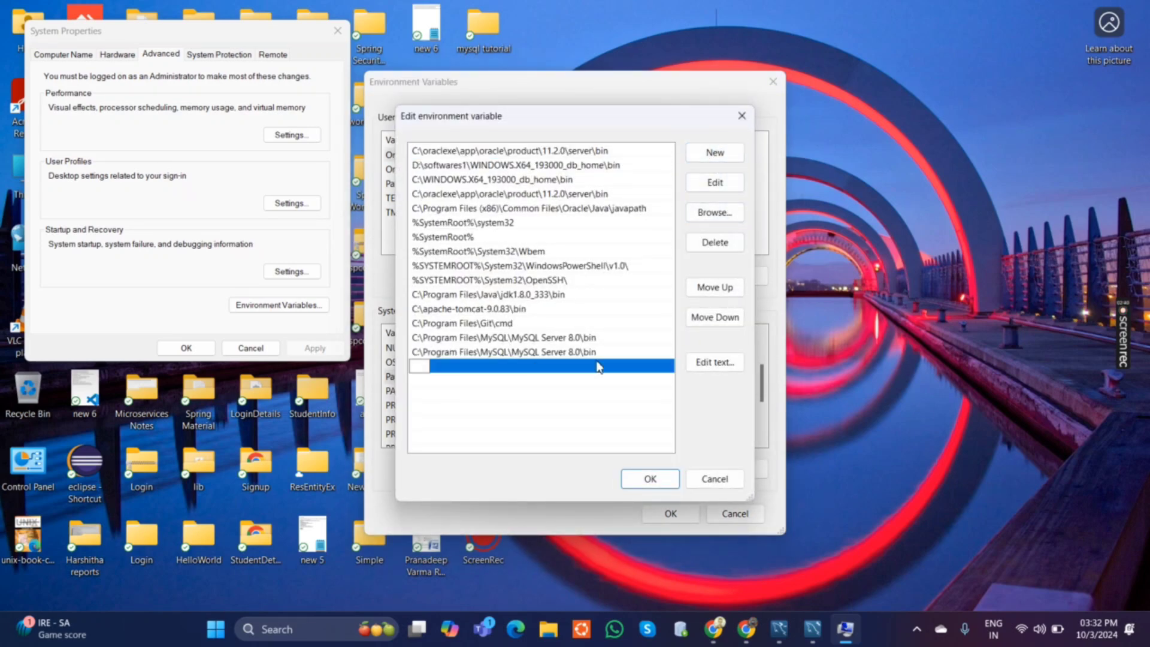
{"action": "key", "text": "ctrl+v"}
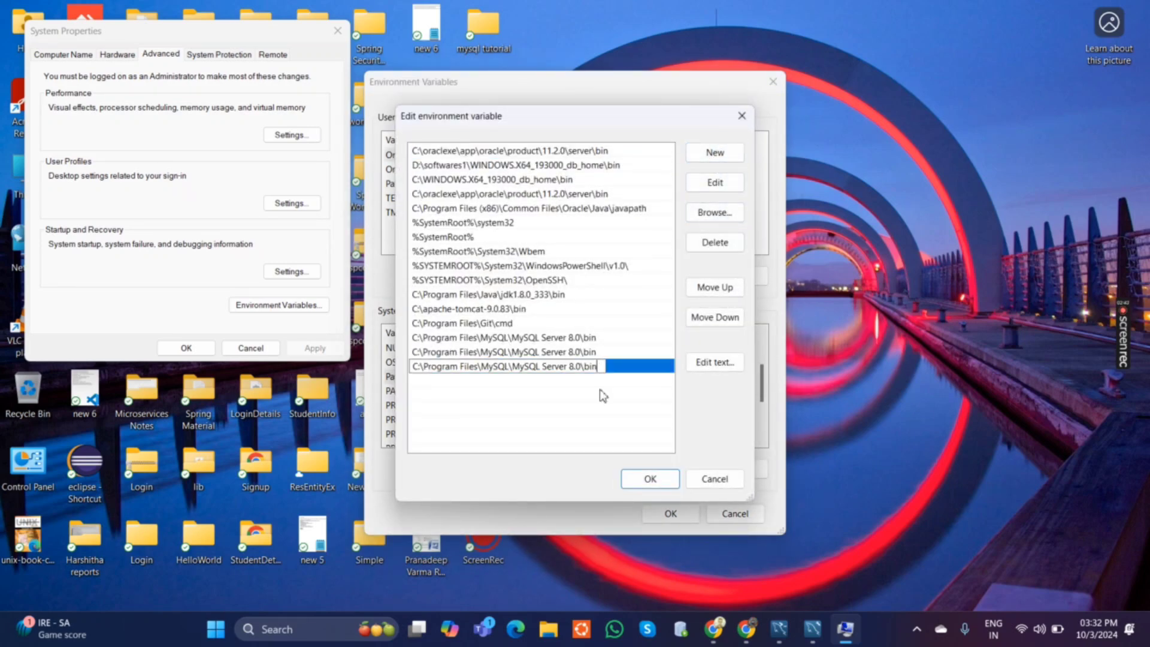
{"action": "left_click", "coordinate": [650, 479]}
{"action": "left_click", "coordinate": [671, 514]}
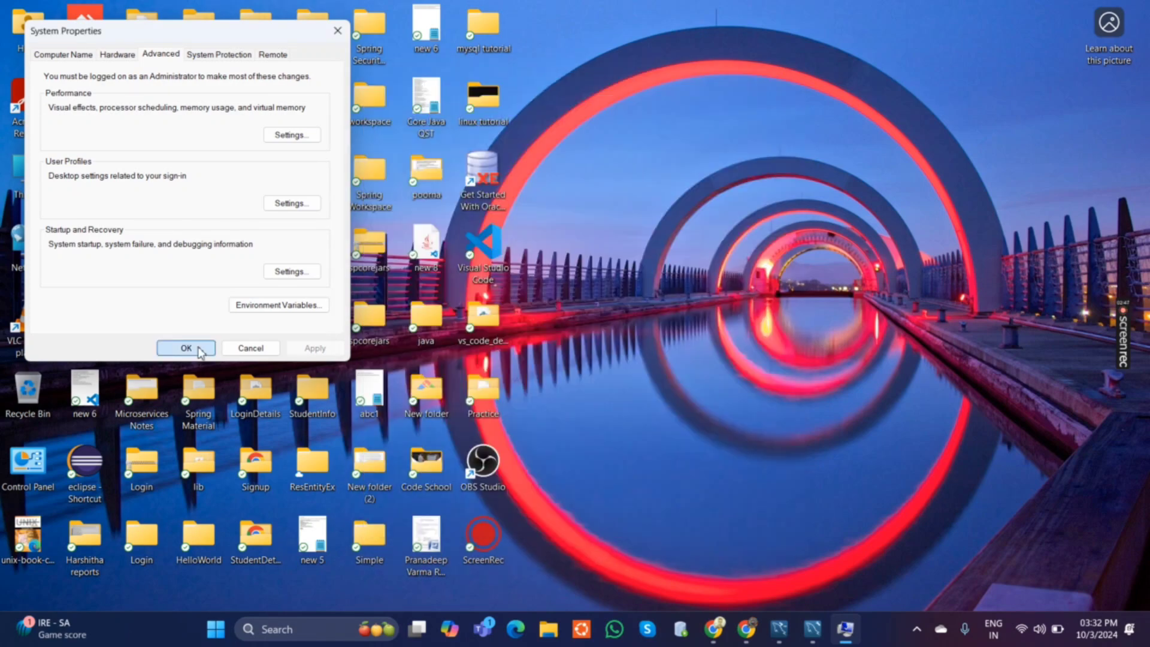
{"action": "left_click", "coordinate": [187, 348]}
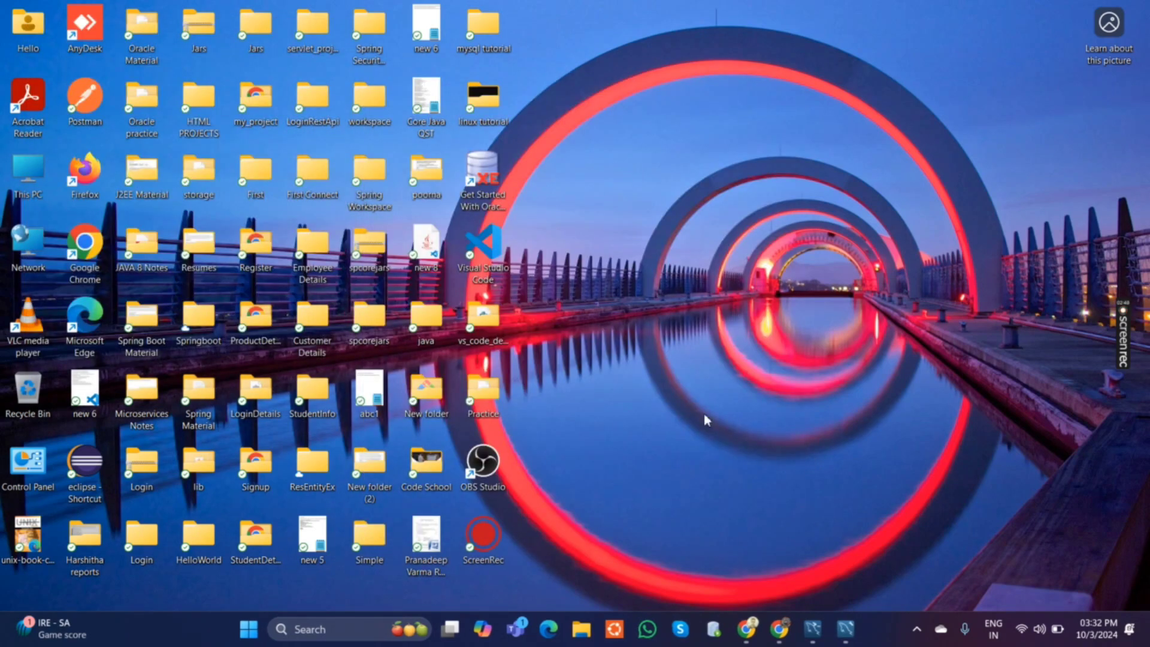
Open a maximized Command Prompt and check the MySQL version with mysql --version.
{"action": "left_click", "coordinate": [374, 626]}
{"action": "type", "text": "cmd"}
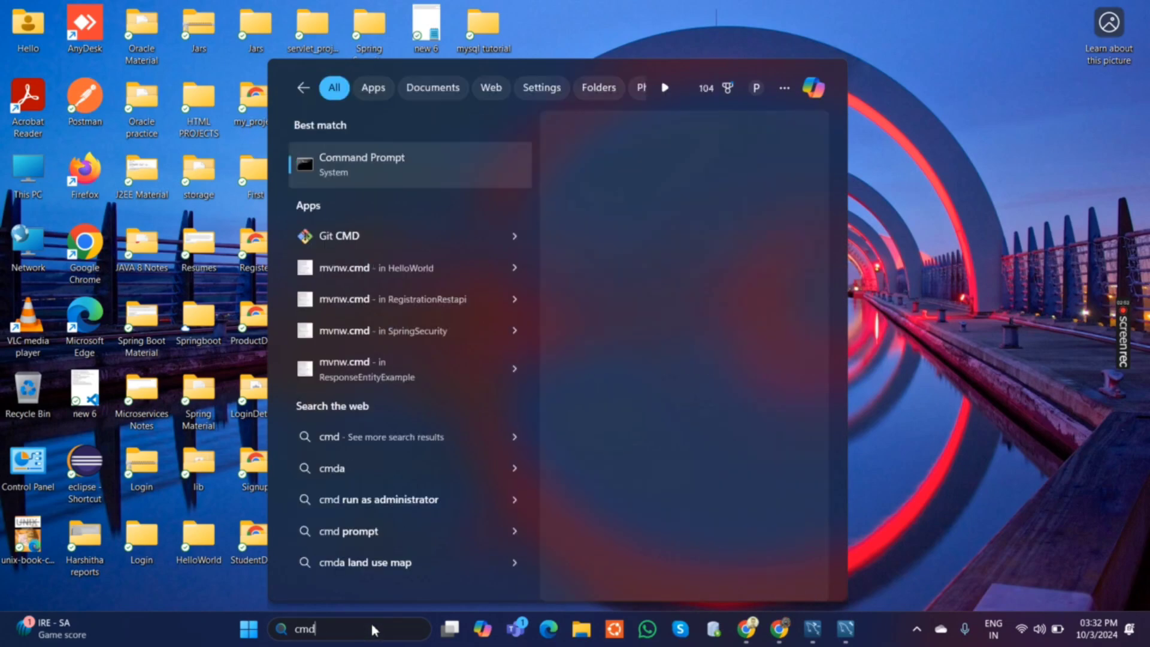
{"action": "key", "text": "Return"}
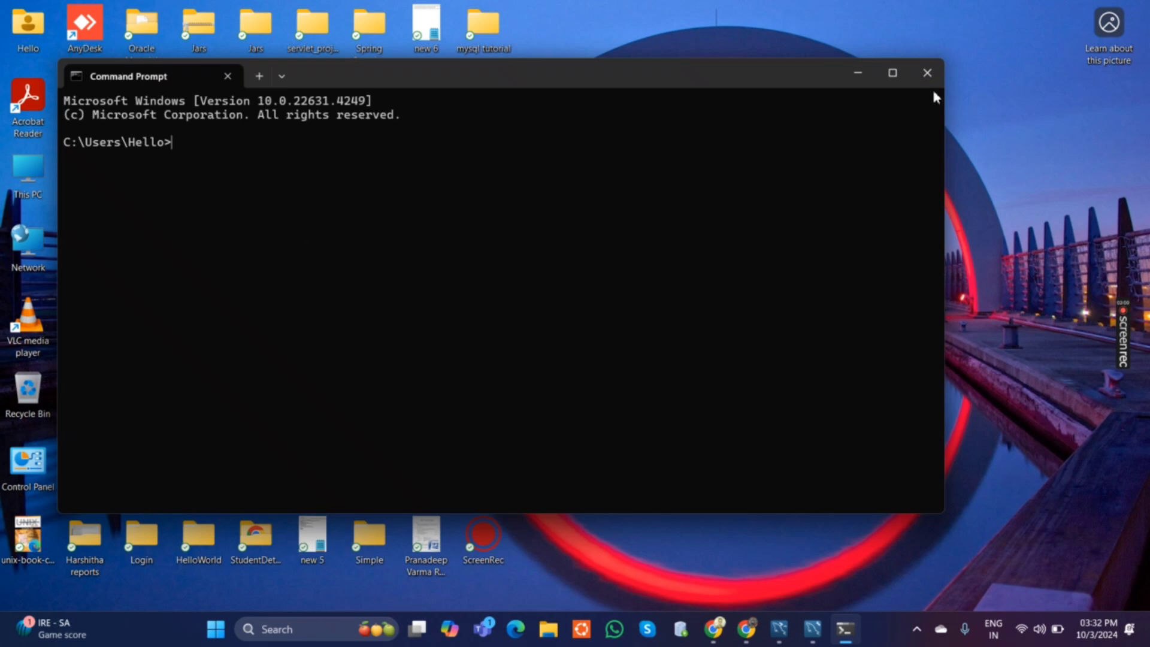
{"action": "left_click", "coordinate": [892, 72]}
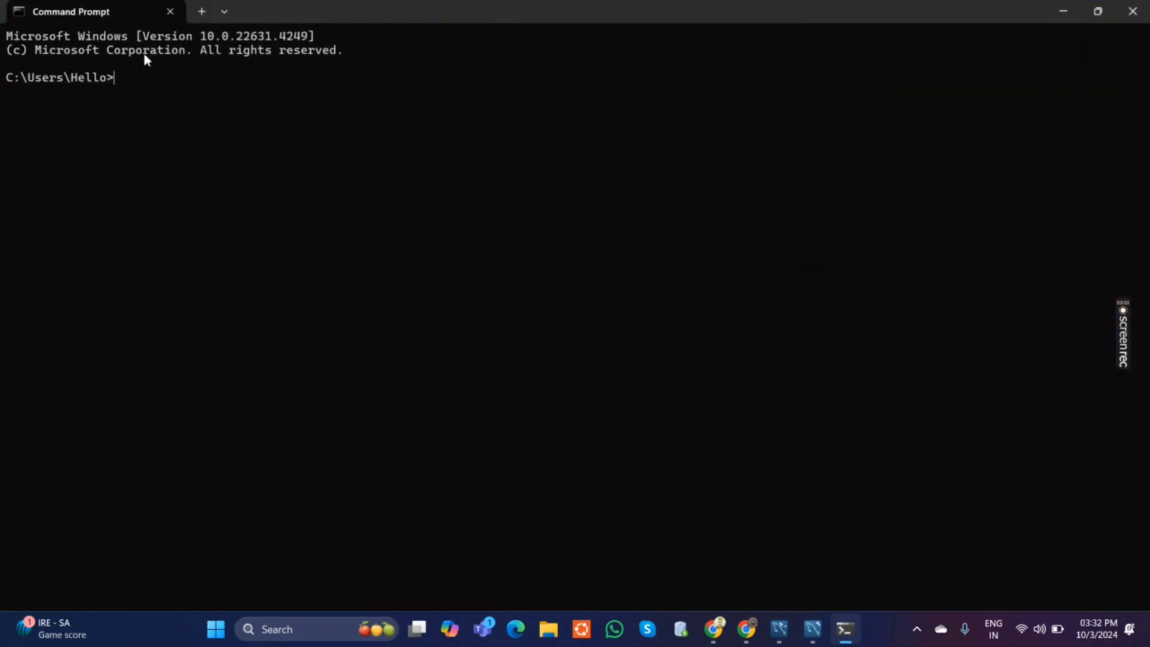
{"action": "type", "text": "mysql --version"}
{"action": "key", "text": "Return"}
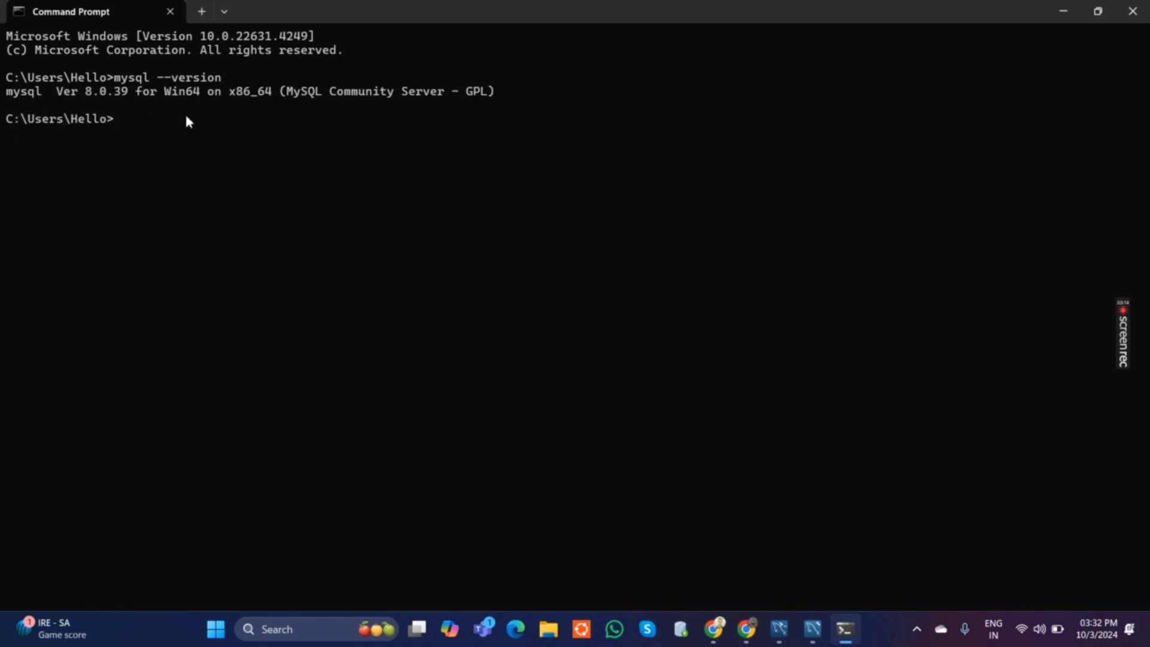
Log in to MySQL with mysql -u root -p and the root account's password, and minimize the Command Prompt.
{"action": "type", "text": "mysql -u root -p"}
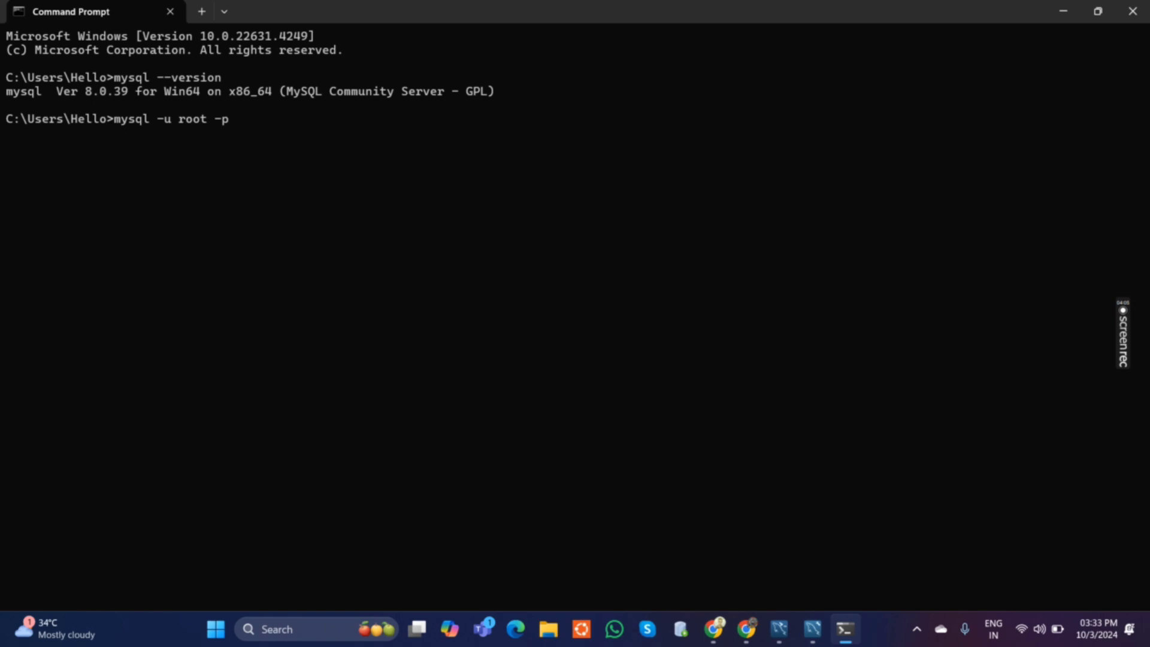
{"action": "key", "text": "Return"}
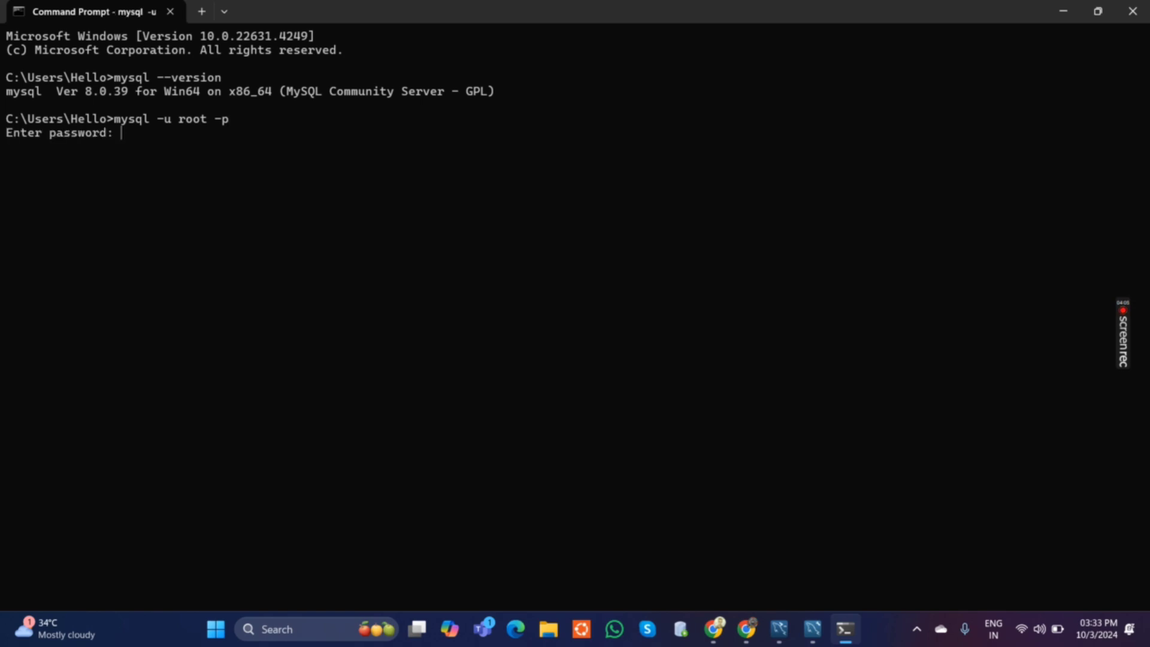
{"action": "type", "text": "*************"}
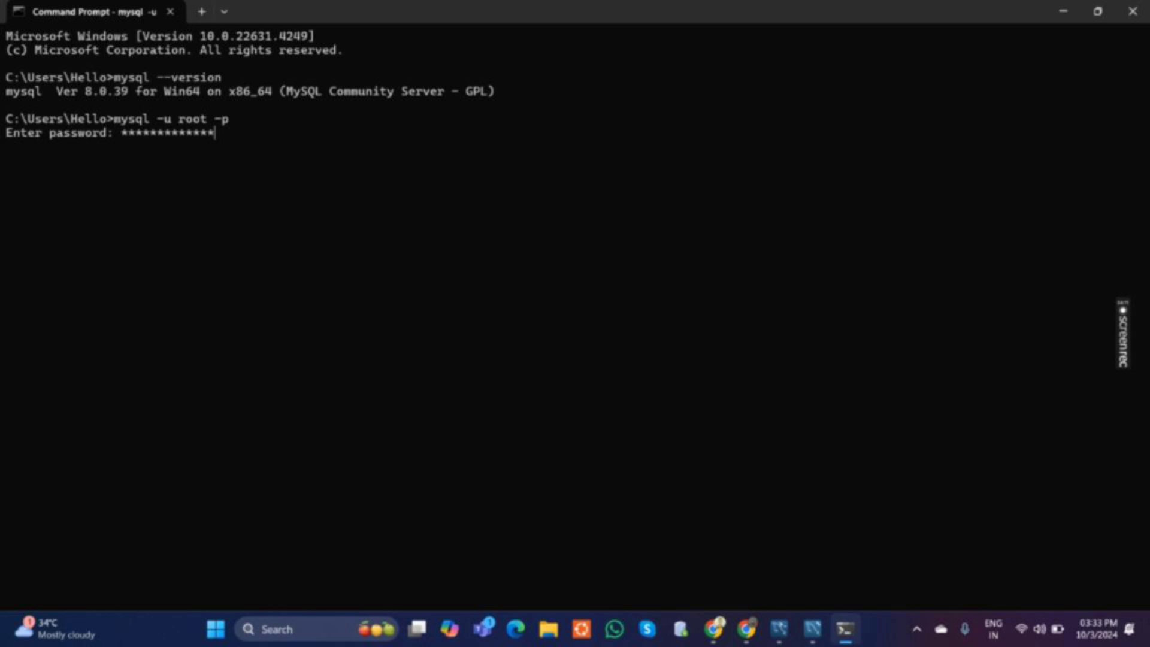
{"action": "key", "text": "Return"}
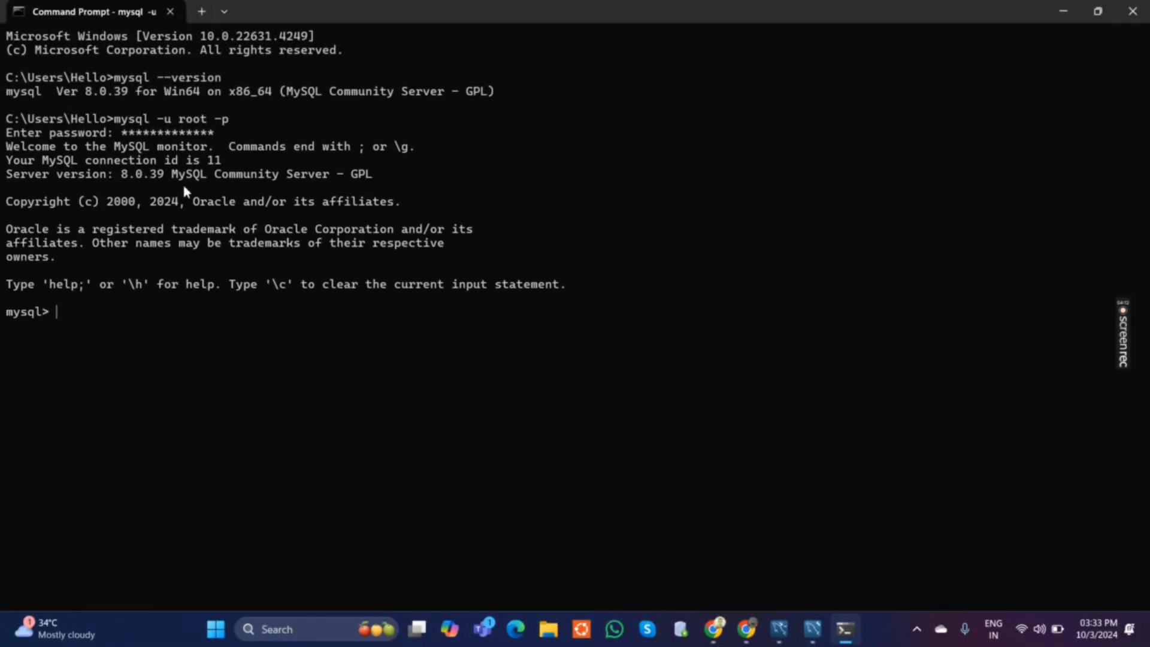
{"action": "left_click", "coordinate": [1063, 11]}
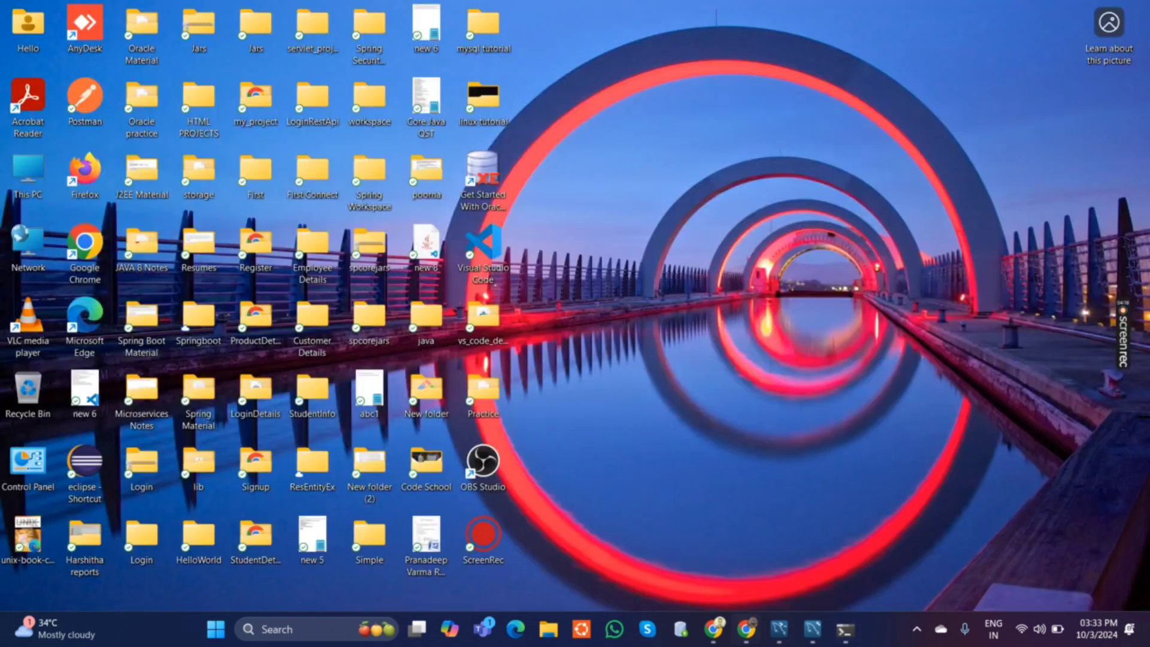
Switch to MySQL Workbench and connect to Local instance MySQL80 as root with the account password.
{"action": "mouse_move", "coordinate": [814, 638]}
{"action": "left_click", "coordinate": [803, 559]}
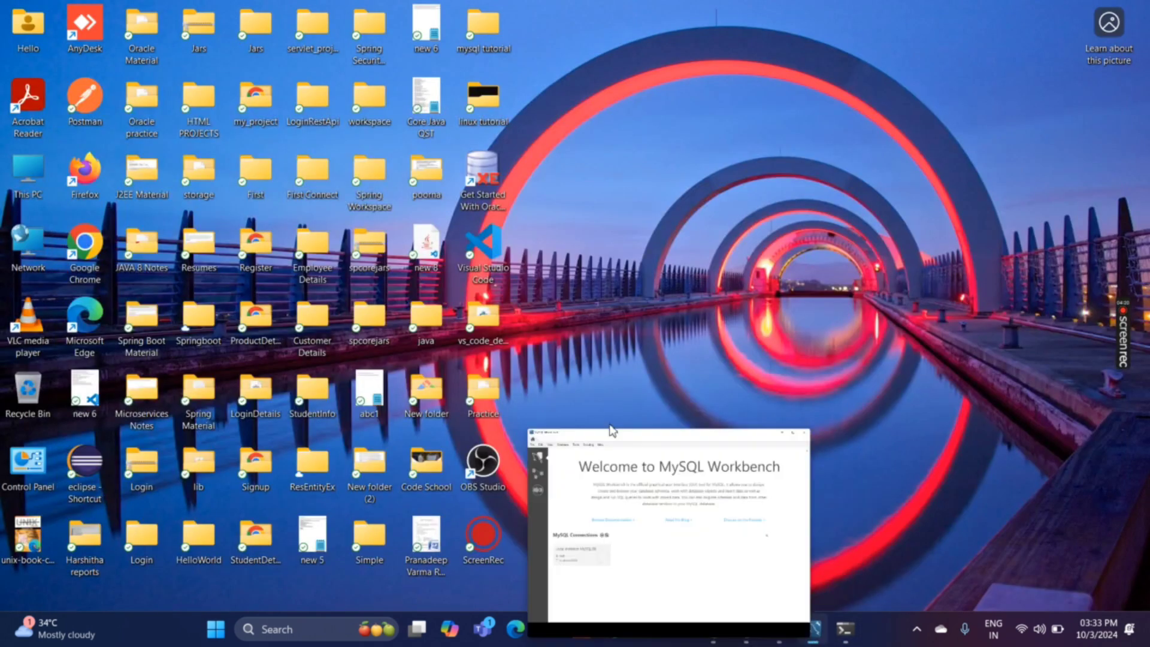
{"action": "left_click", "coordinate": [928, 49]}
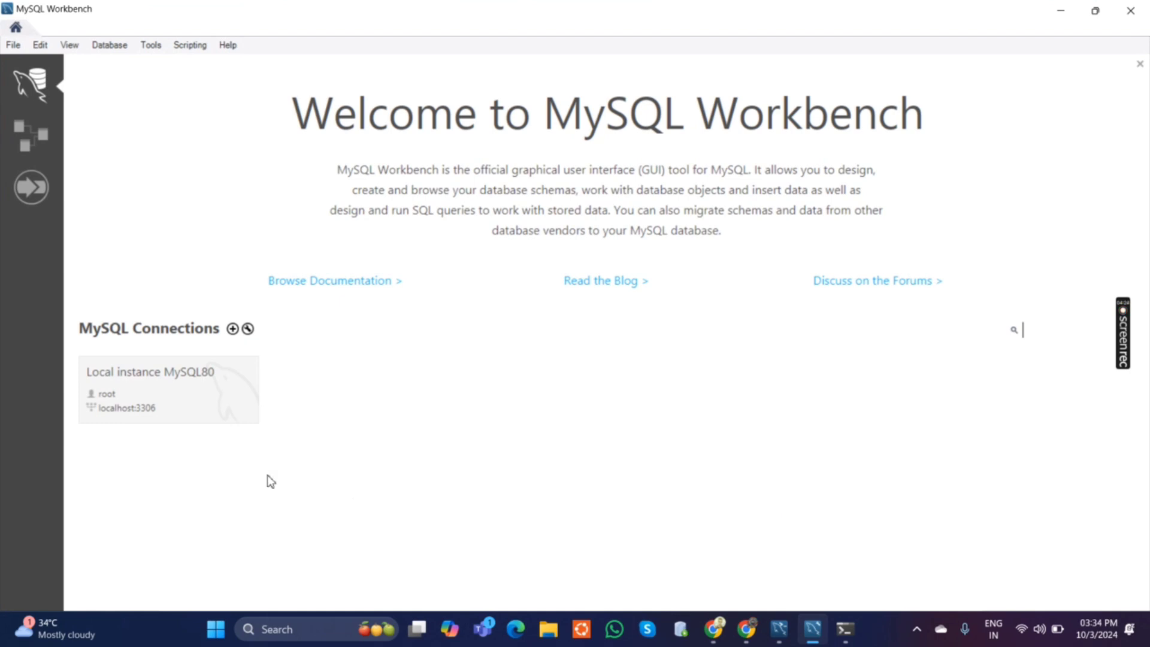
{"action": "left_click", "coordinate": [150, 384]}
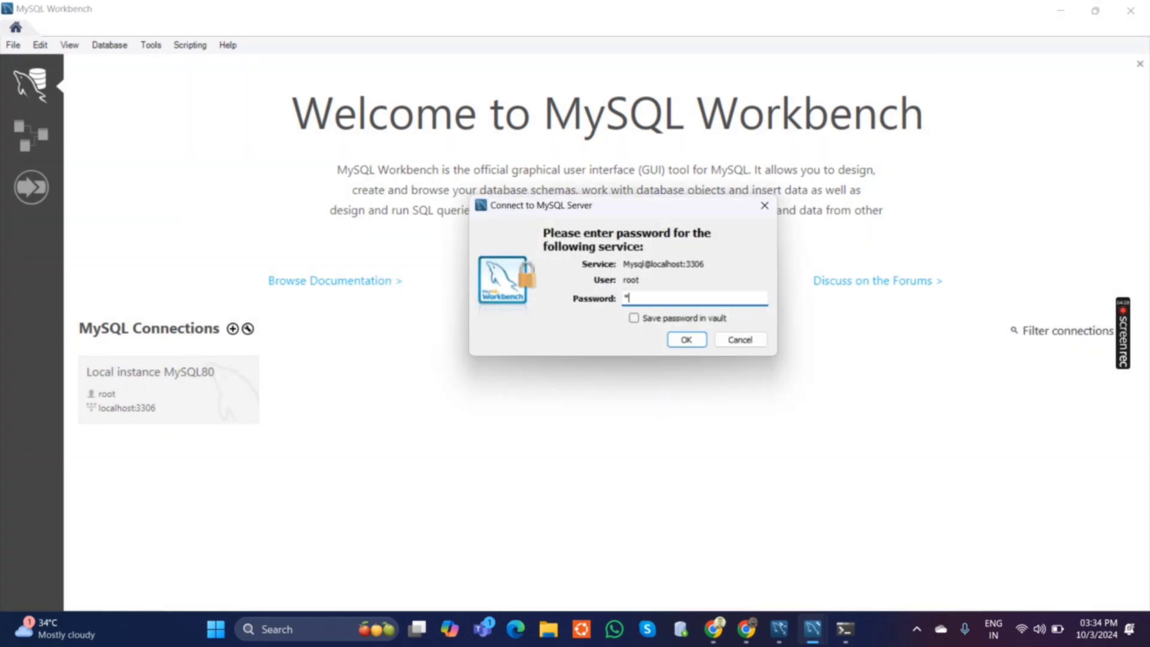
{"action": "type", "text": "***"}
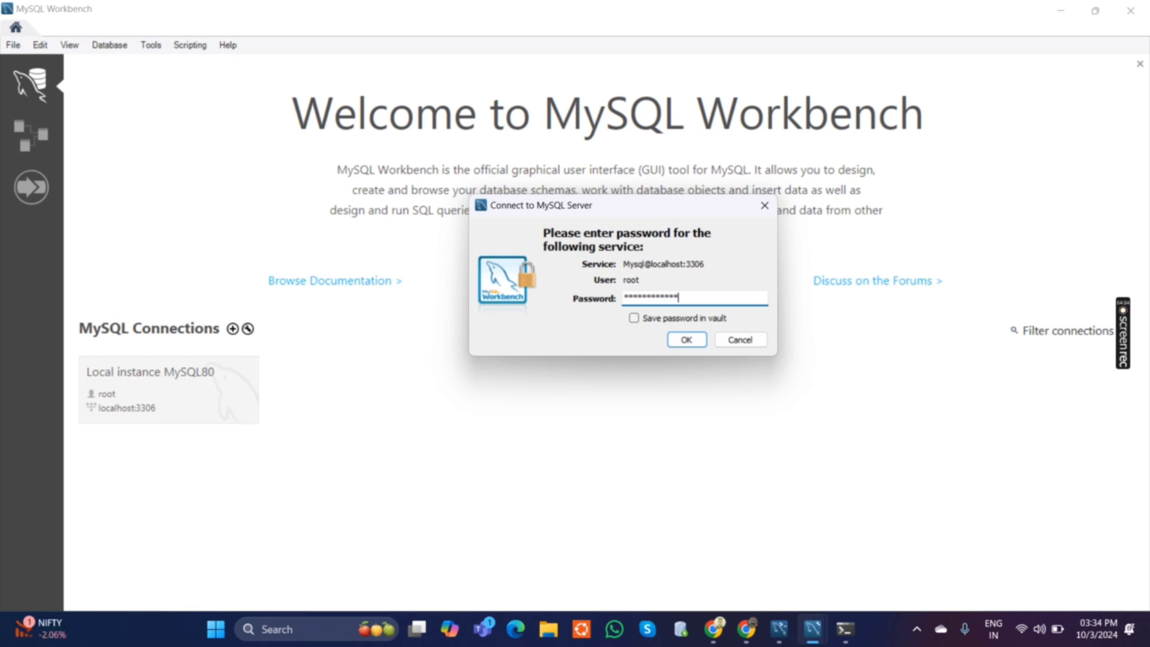
{"action": "key", "text": "Return"}
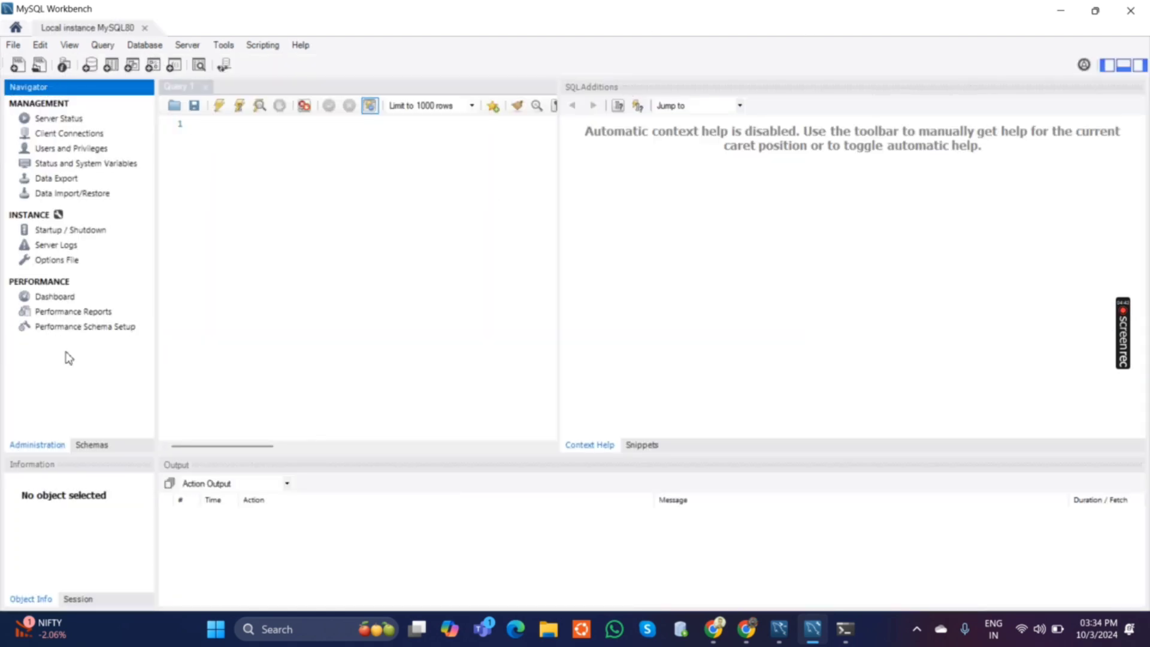
Show the server's schemas, and write and execute the query "select * from tab;" in the Query 1 editor.
{"action": "left_click", "coordinate": [93, 445]}
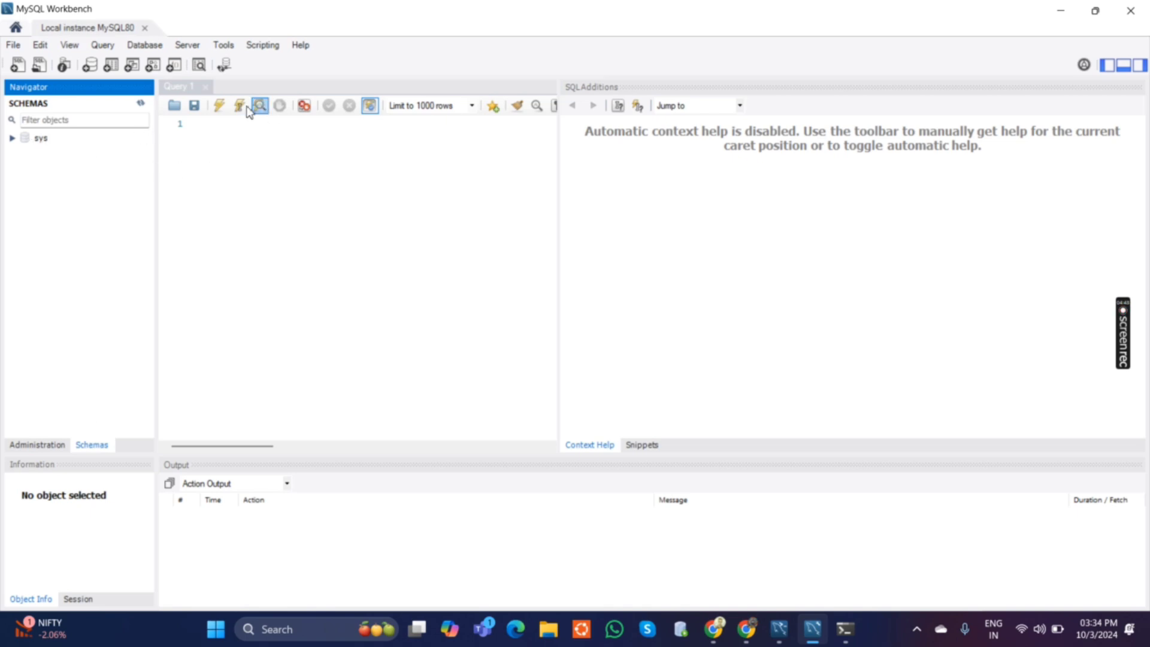
{"action": "left_click", "coordinate": [288, 193]}
{"action": "type", "text": "select "}
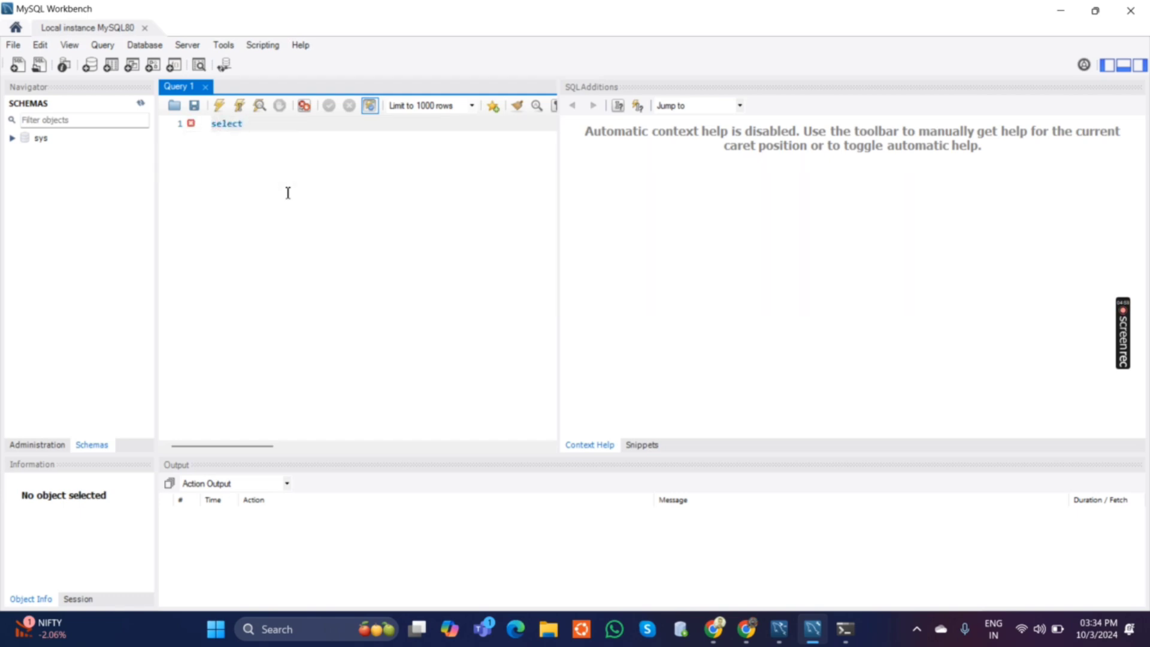
{"action": "type", "text": "* fro"}
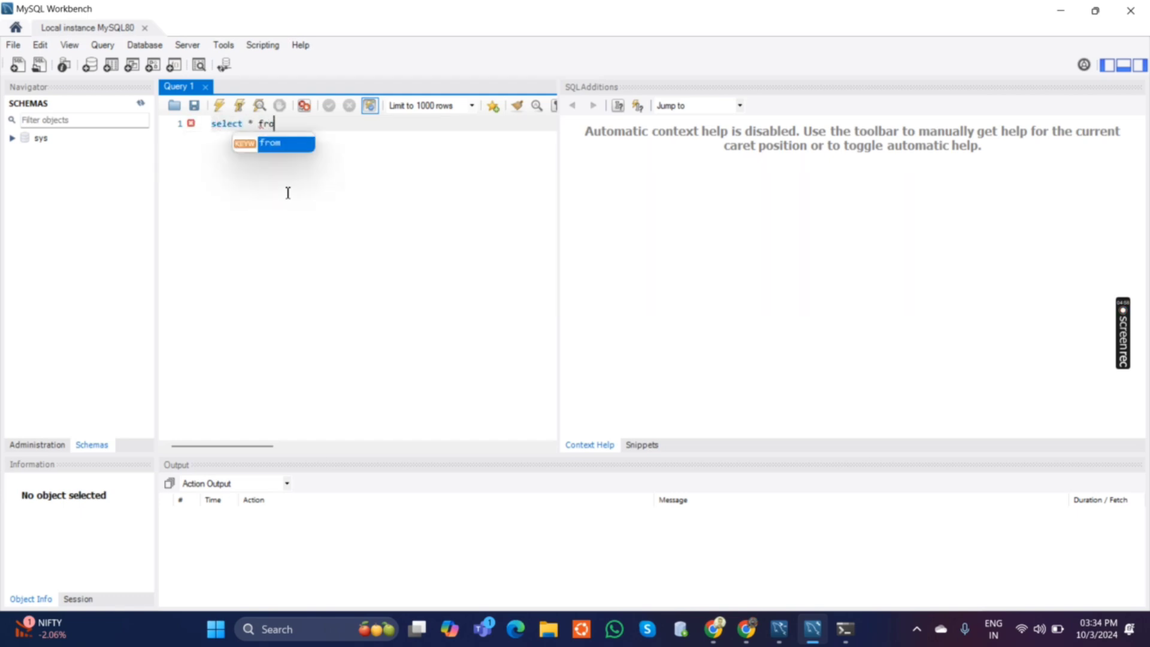
{"action": "type", "text": "m tab"}
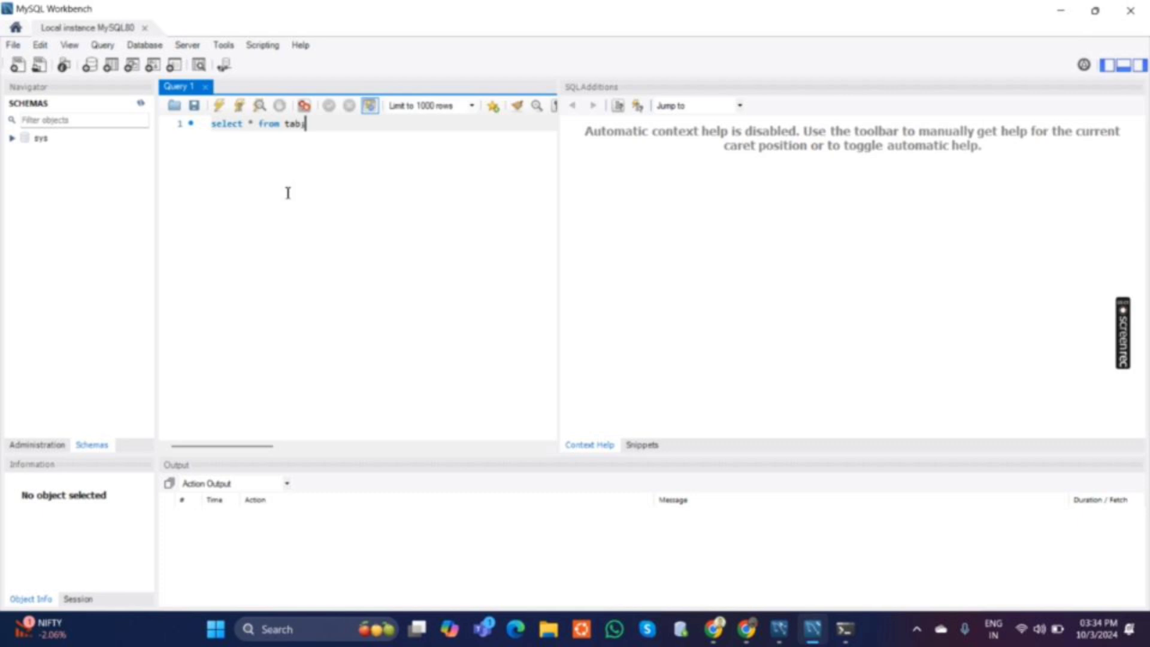
{"action": "key", "text": "ctrl+Return"}
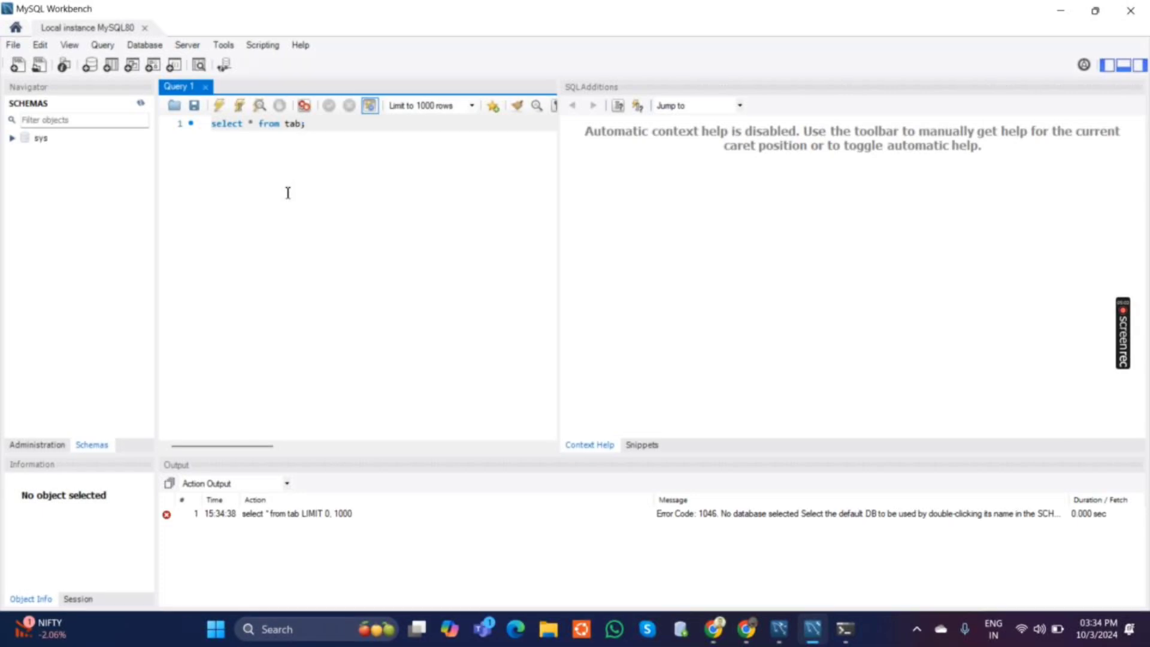